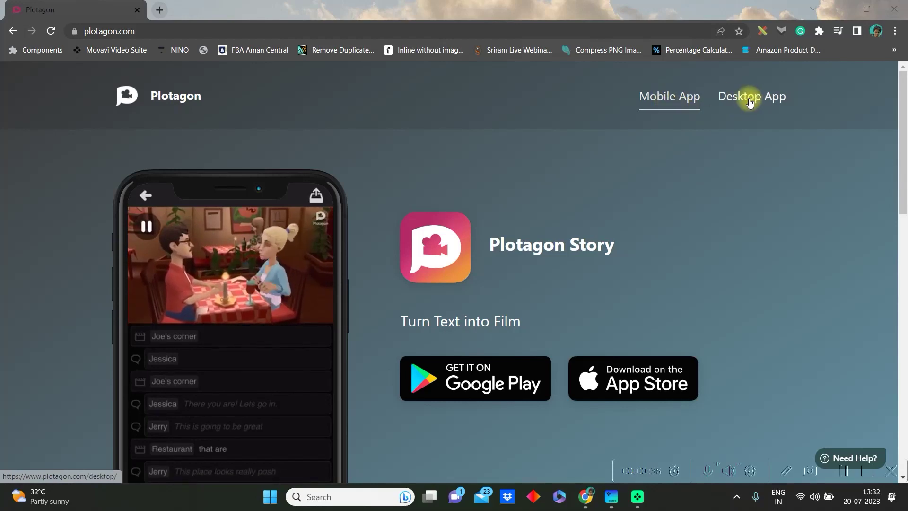
# Open the Plotagon Studio desktop app page on the Plotagon website.
pyautogui.click(750, 101)
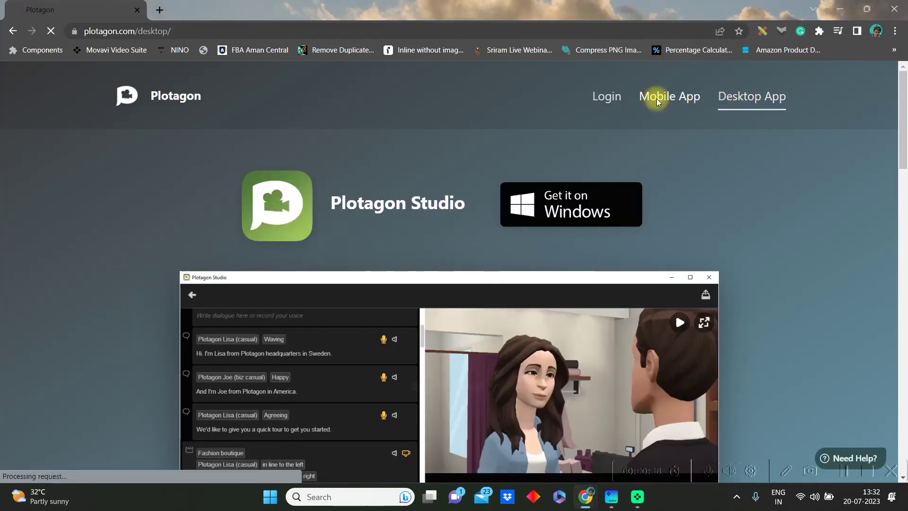
pyautogui.click(656, 97)
pyautogui.scroll(-2, 532, 287)
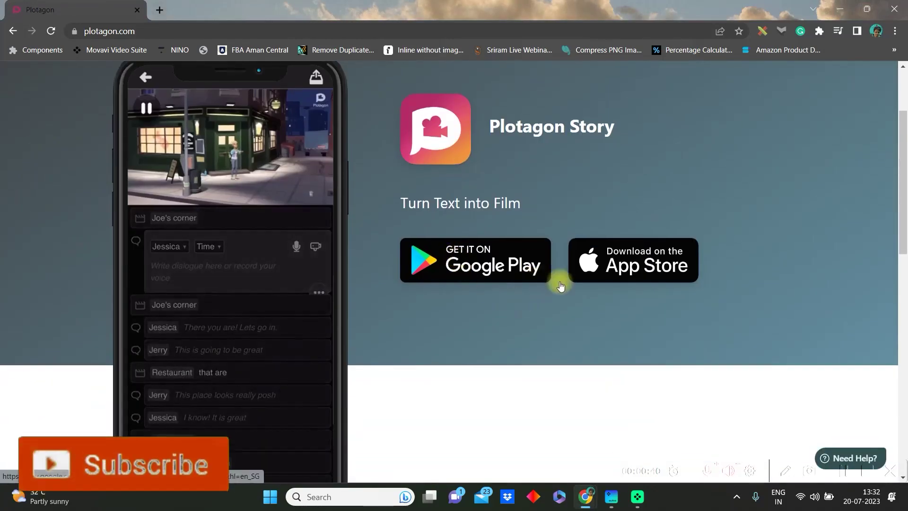
pyautogui.scroll(3, 487, 273)
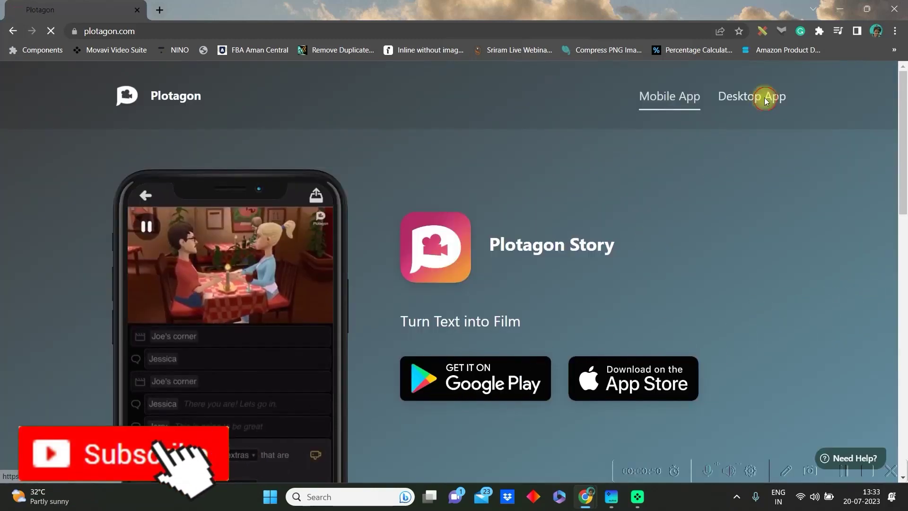
pyautogui.click(764, 98)
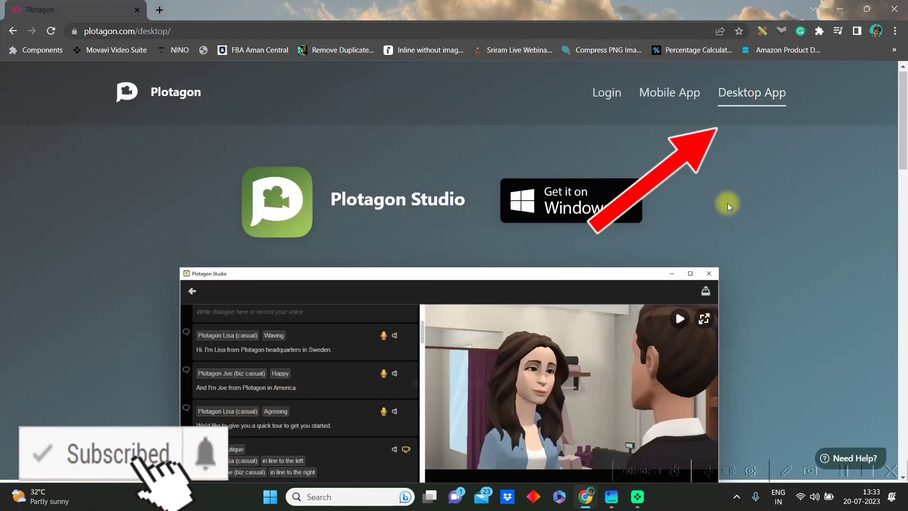
pyautogui.scroll(-2, 727, 203)
pyautogui.scroll(2, 729, 190)
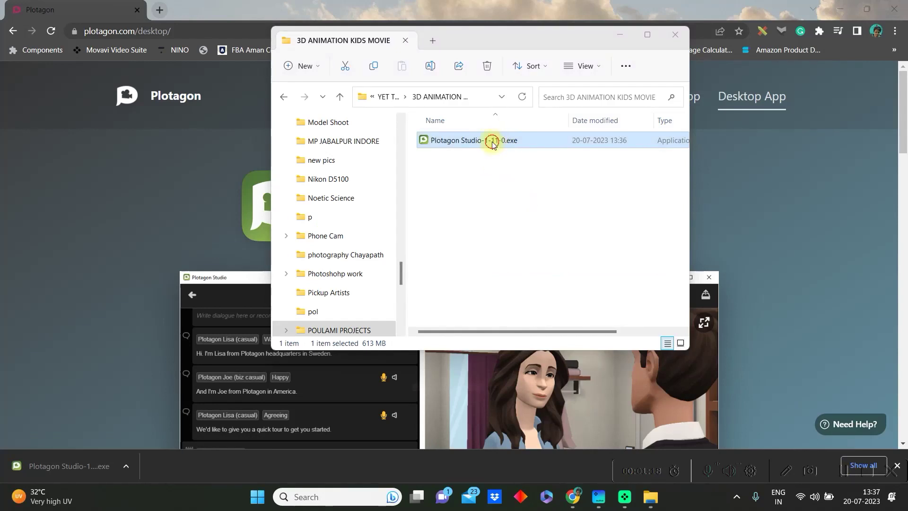
# Run the downloaded Plotagon Studio installer and finish the installation.
pyautogui.doubleClick(492, 141)
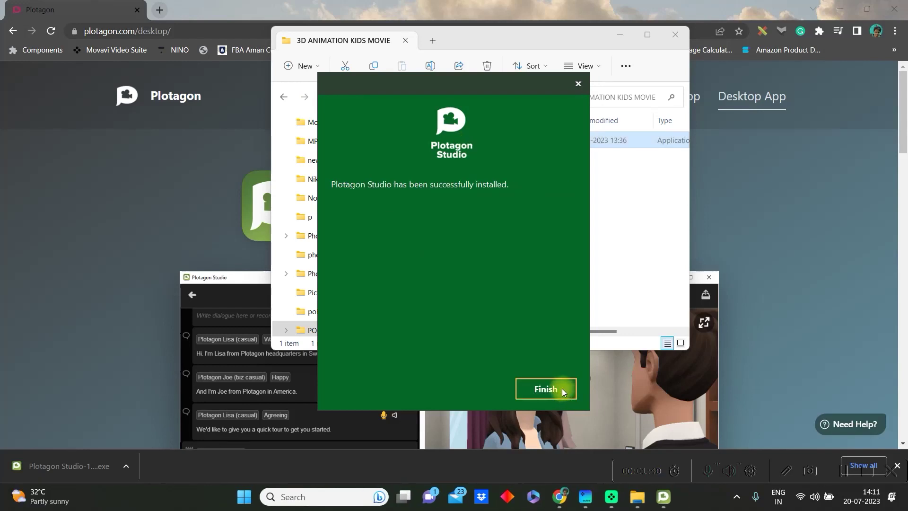
pyautogui.click(554, 389)
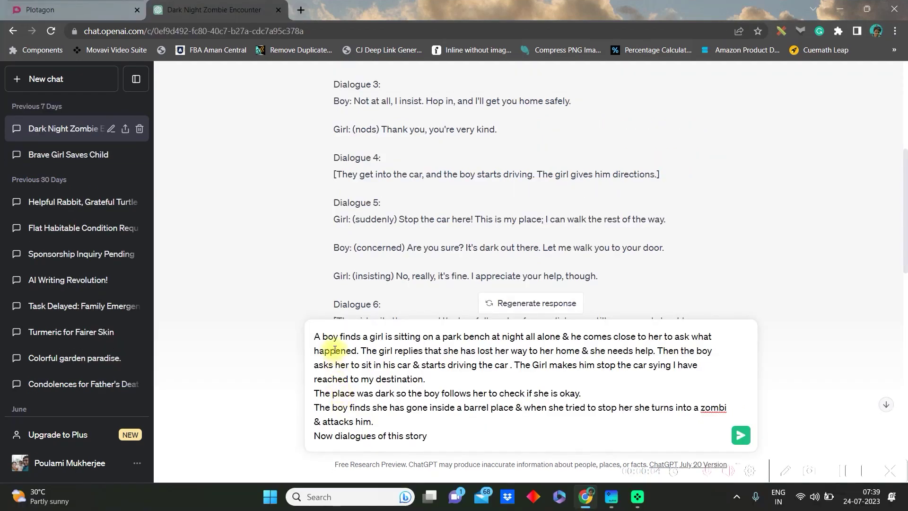
# Select the boy-and-zombie-girl story prompt in the ChatGPT message box.
pyautogui.moveTo(395, 425); pyautogui.dragTo(324, 379)
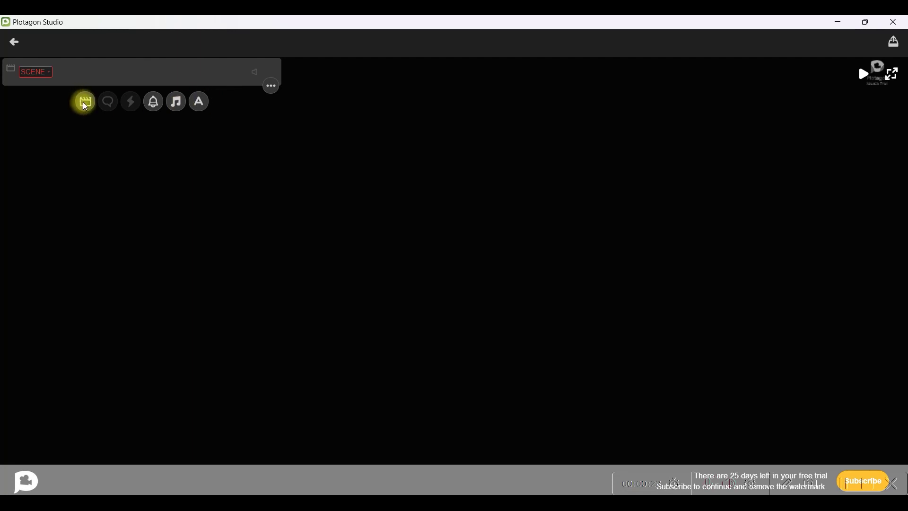
# Add a second scene and bring up the full location list for scene one.
pyautogui.click(85, 106)
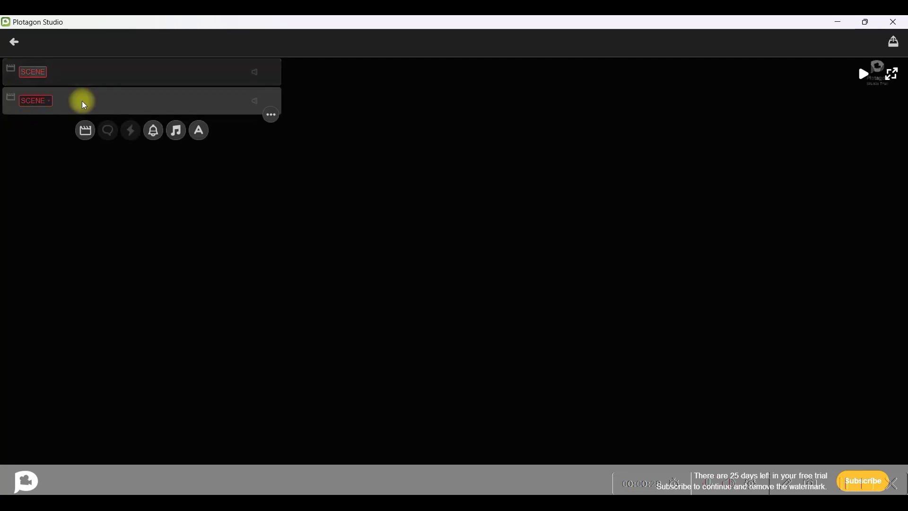
pyautogui.click(41, 75)
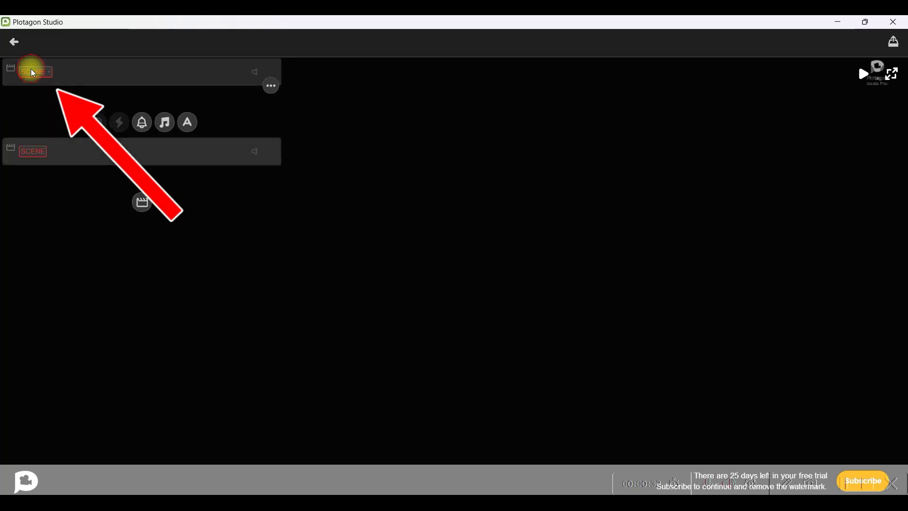
pyautogui.click(31, 72)
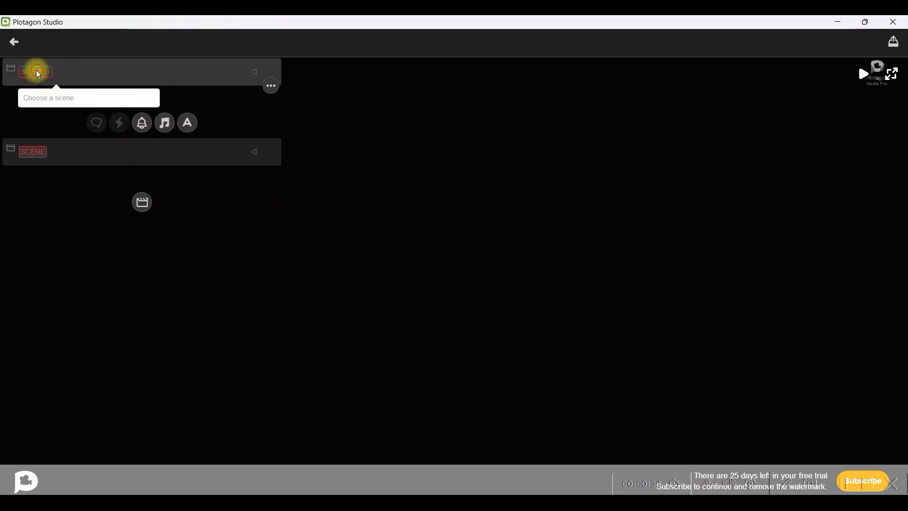
pyautogui.click(37, 72)
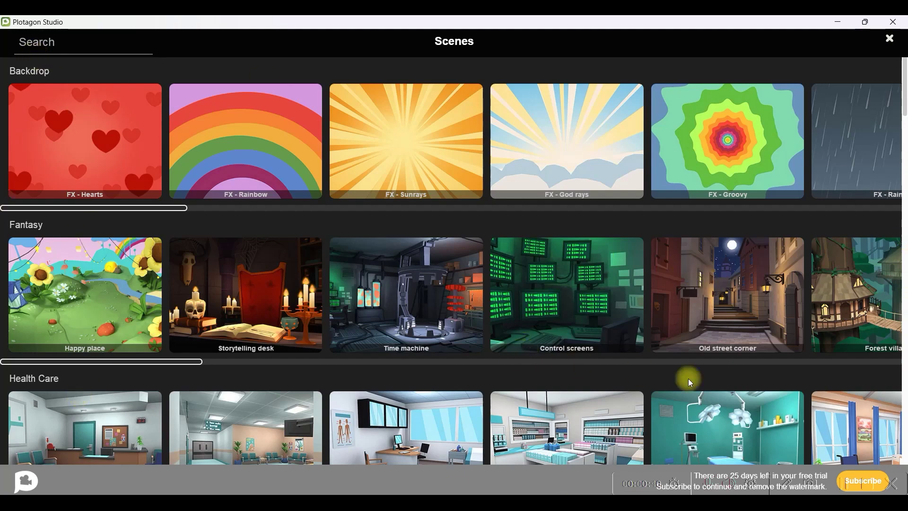
# Pick Command bridge for the first scene and Airlock corridor for the second.
pyautogui.moveTo(191, 364); pyautogui.dragTo(469, 319)
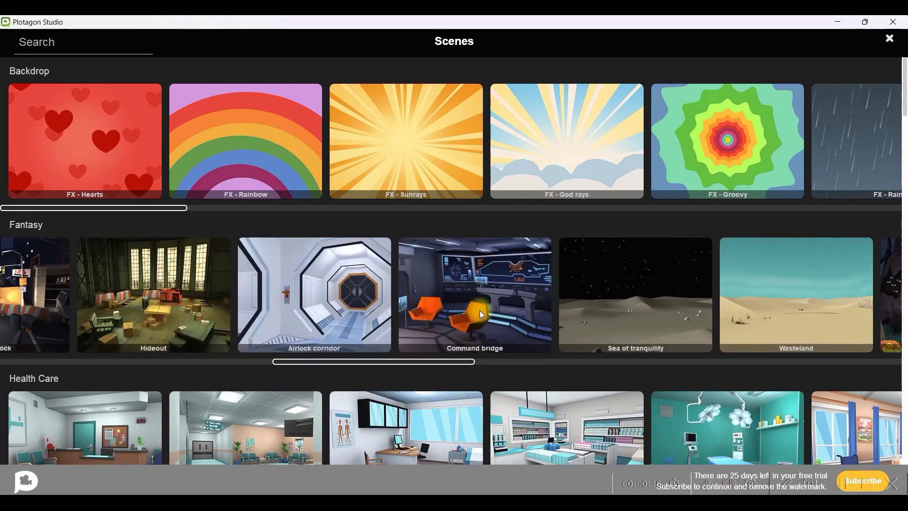
pyautogui.click(479, 310)
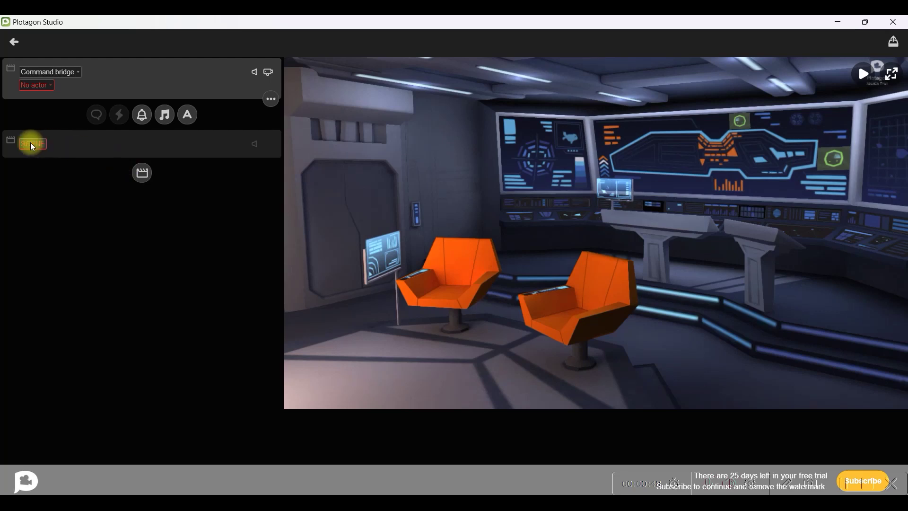
pyautogui.click(30, 143)
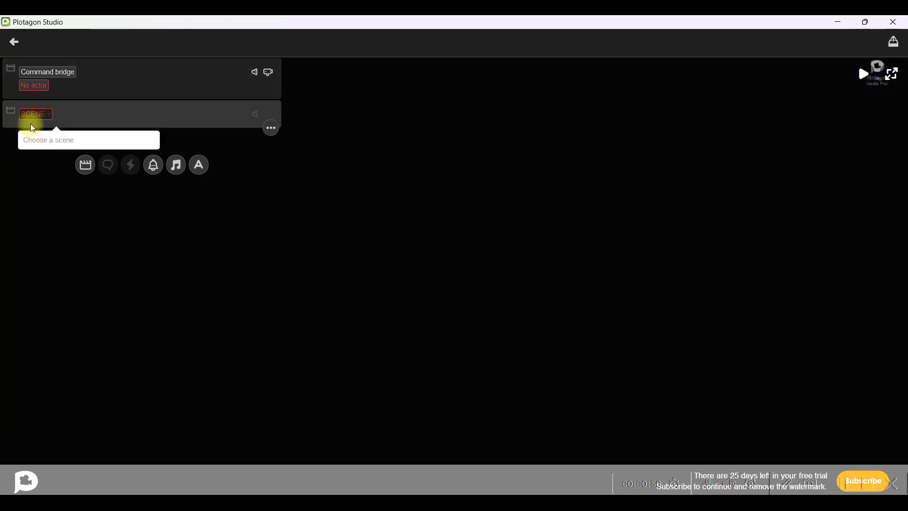
pyautogui.click(30, 113)
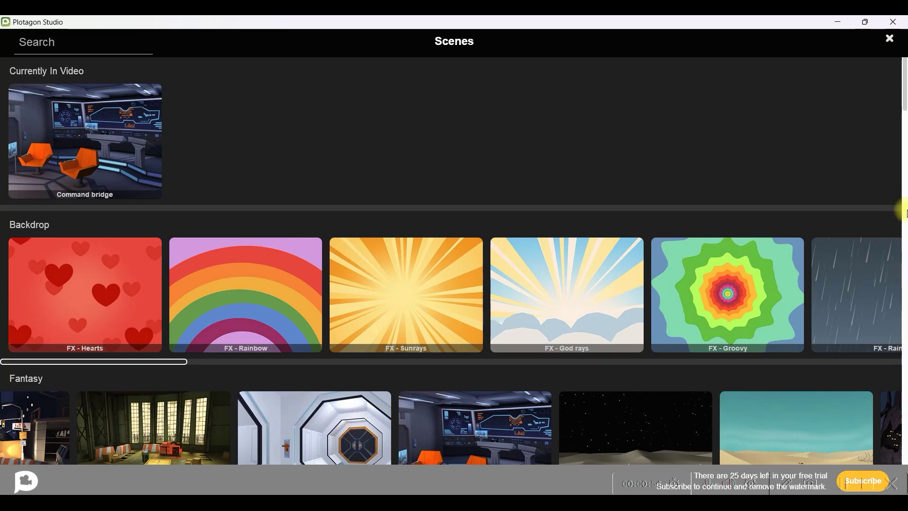
pyautogui.moveTo(904, 92); pyautogui.dragTo(895, 127)
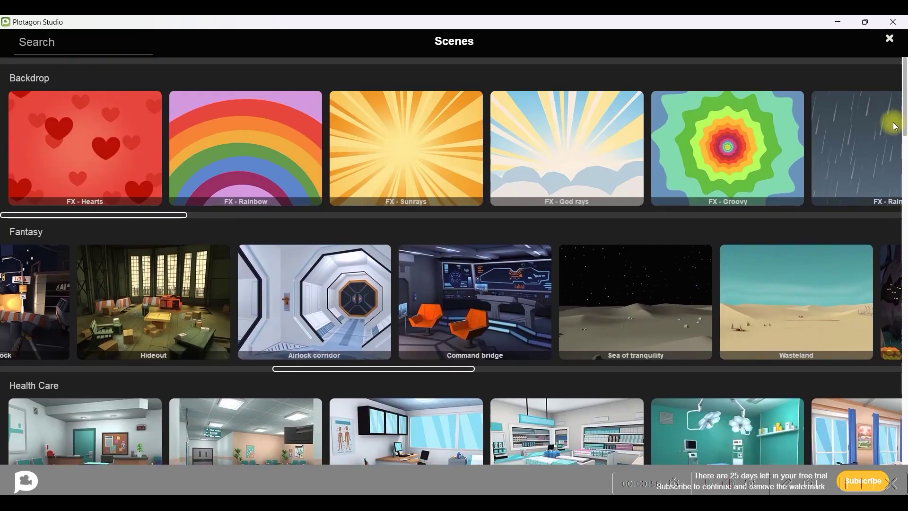
pyautogui.click(304, 310)
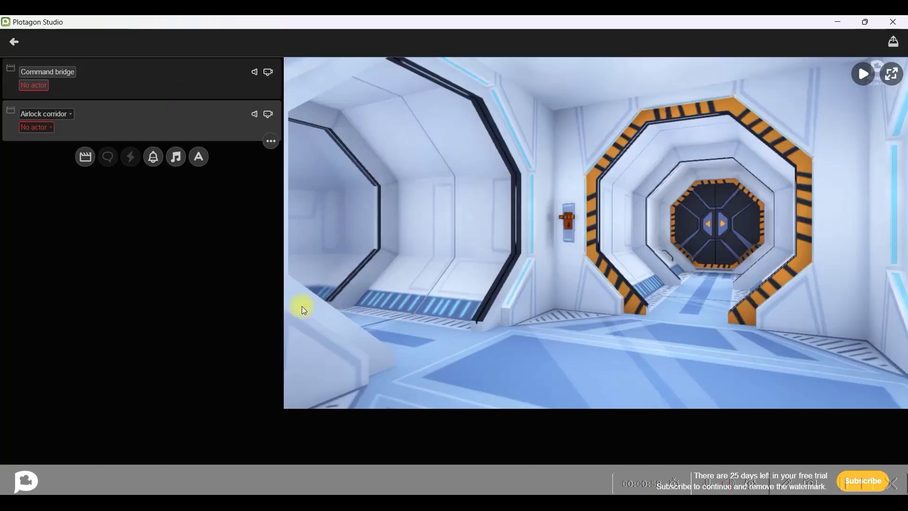
pyautogui.click(78, 85)
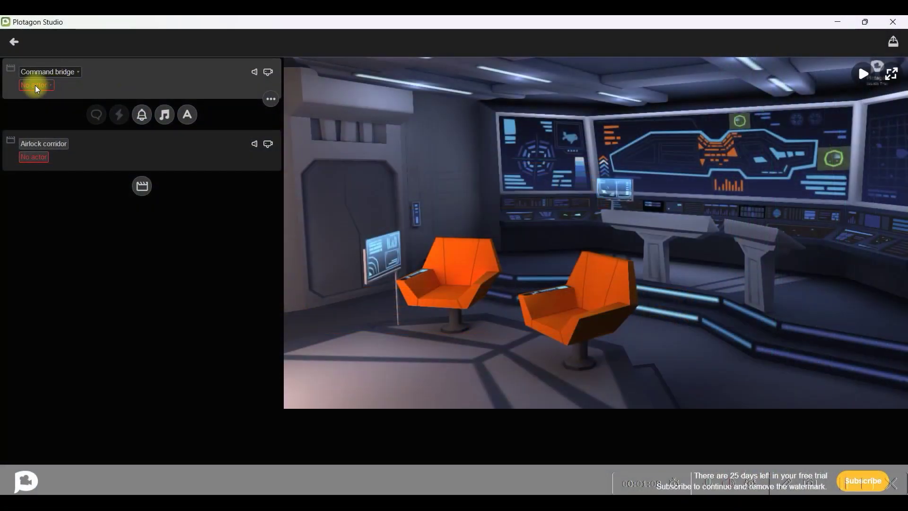
# Browse the Characters grid for the Command bridge scene and begin a new custom character.
pyautogui.click(36, 86)
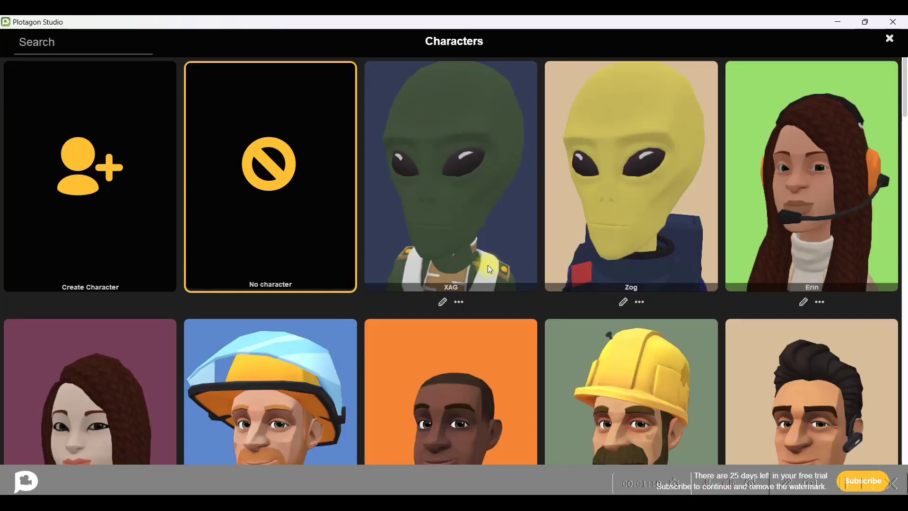
pyautogui.scroll(-8, 489, 269)
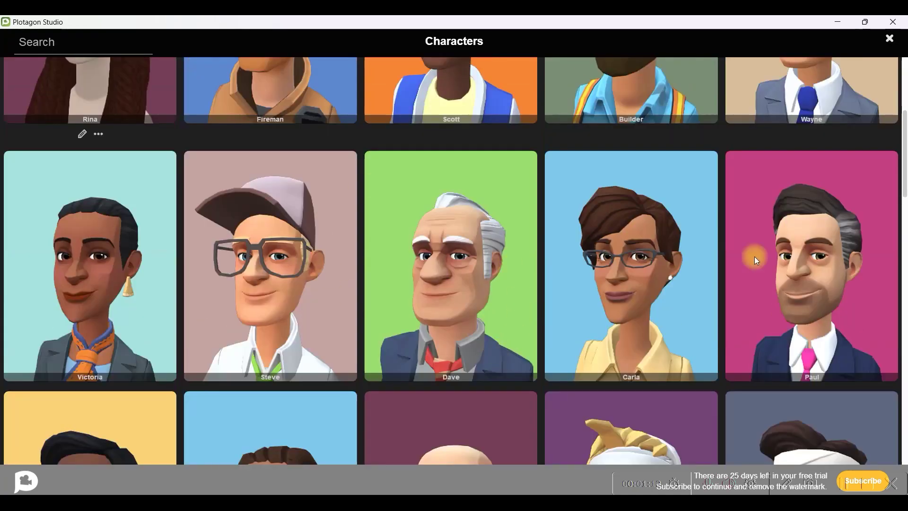
pyautogui.scroll(-10, 556, 342)
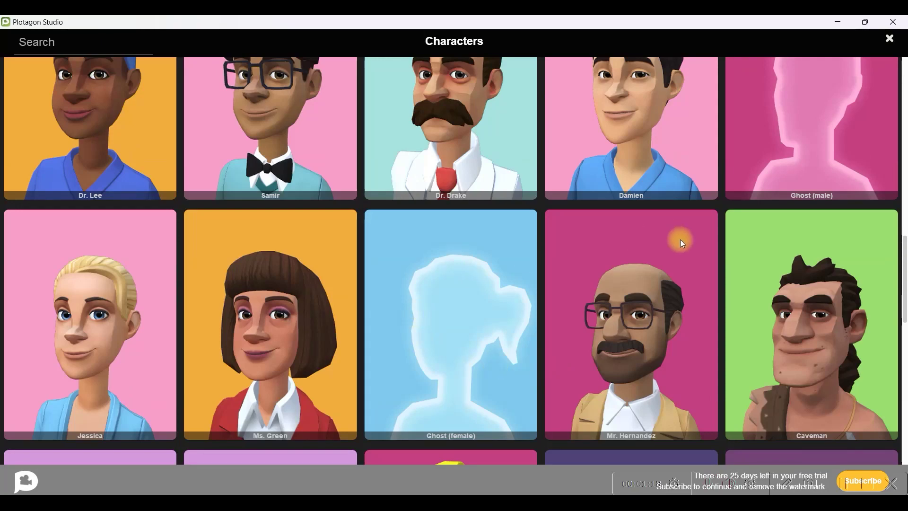
pyautogui.scroll(18, 680, 239)
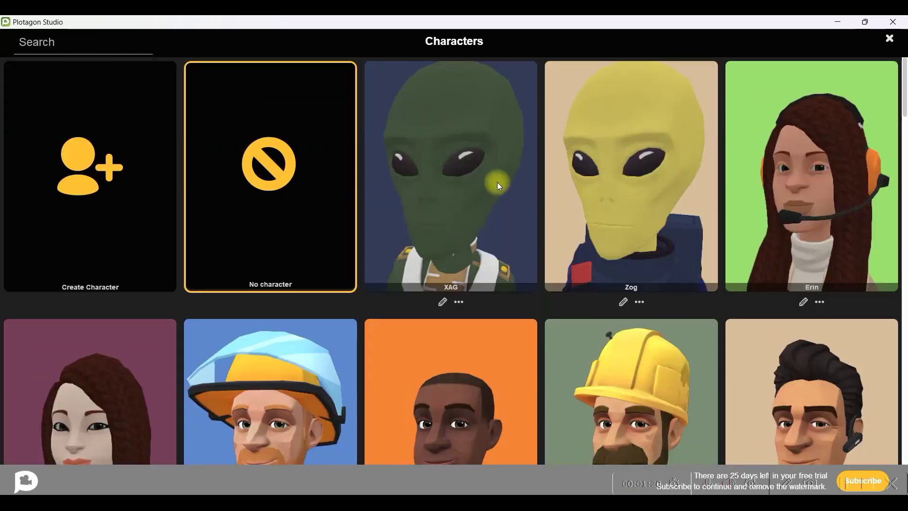
pyautogui.click(87, 169)
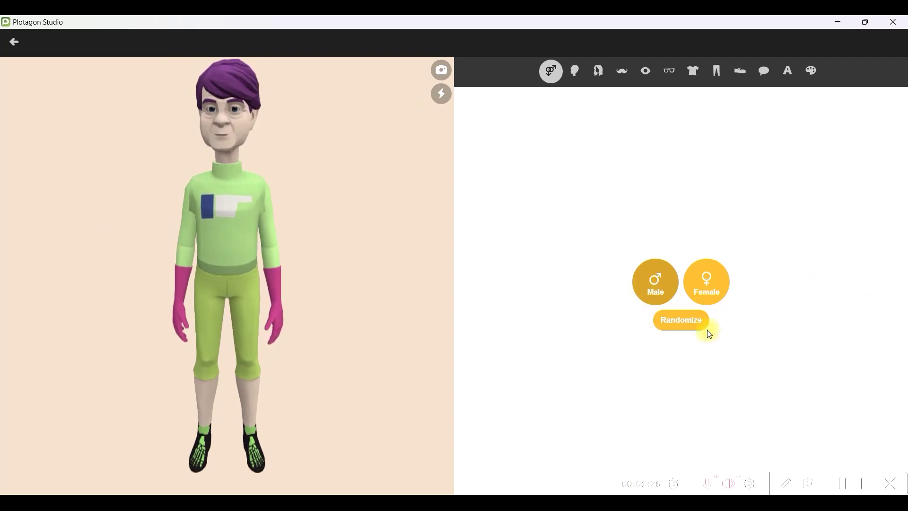
# Make the character male with a narrow angular teal face and short dark grey hair.
pyautogui.click(662, 288)
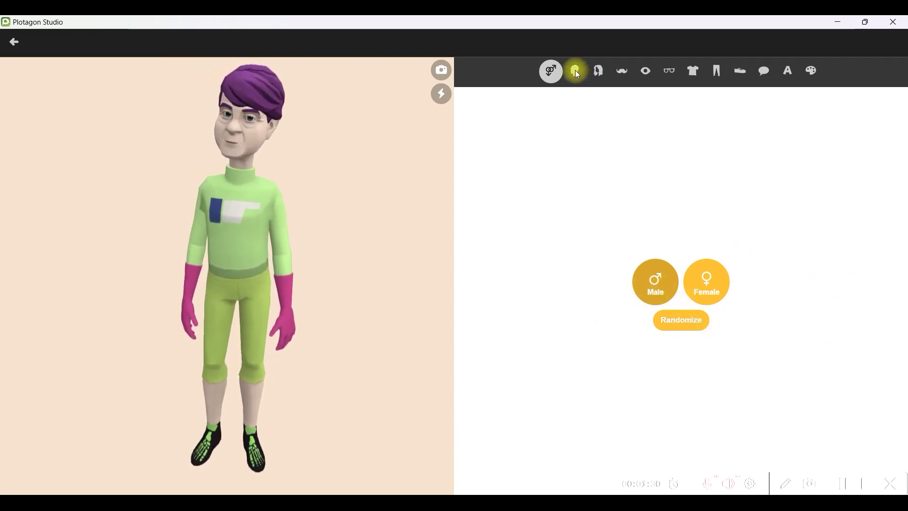
pyautogui.click(575, 71)
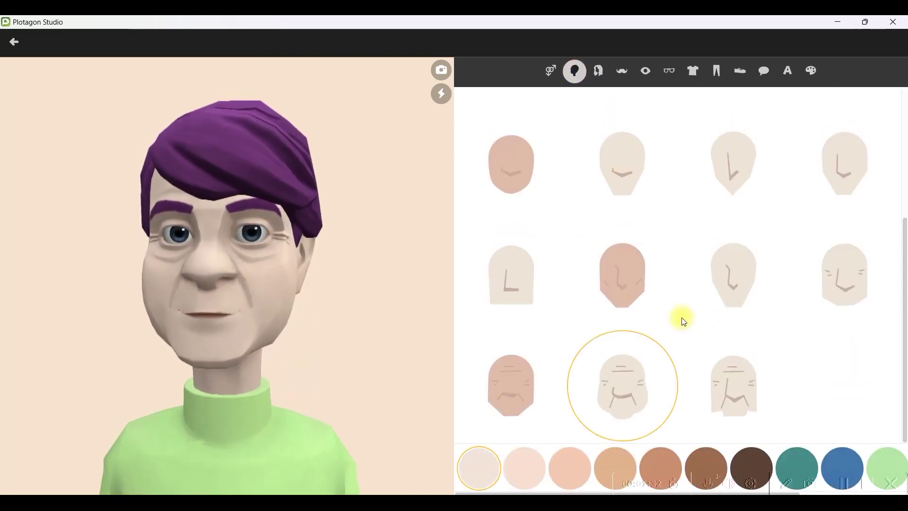
pyautogui.click(848, 166)
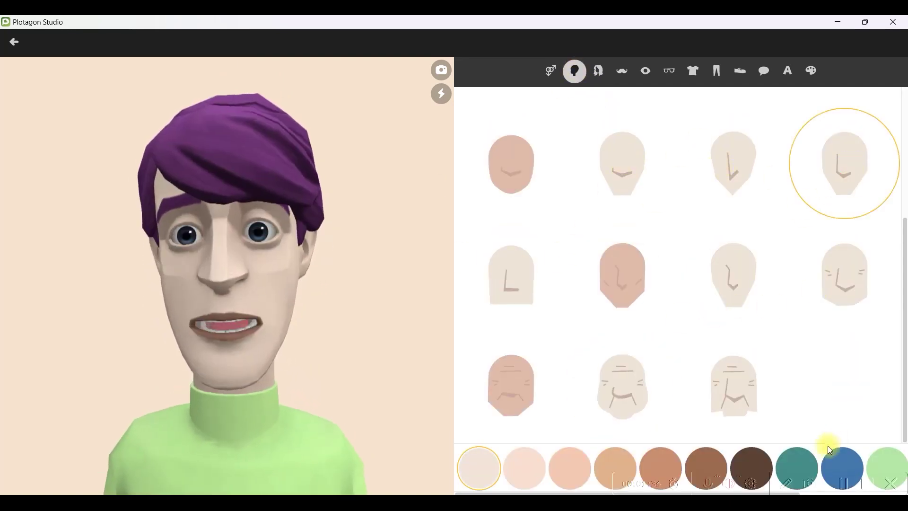
pyautogui.click(796, 461)
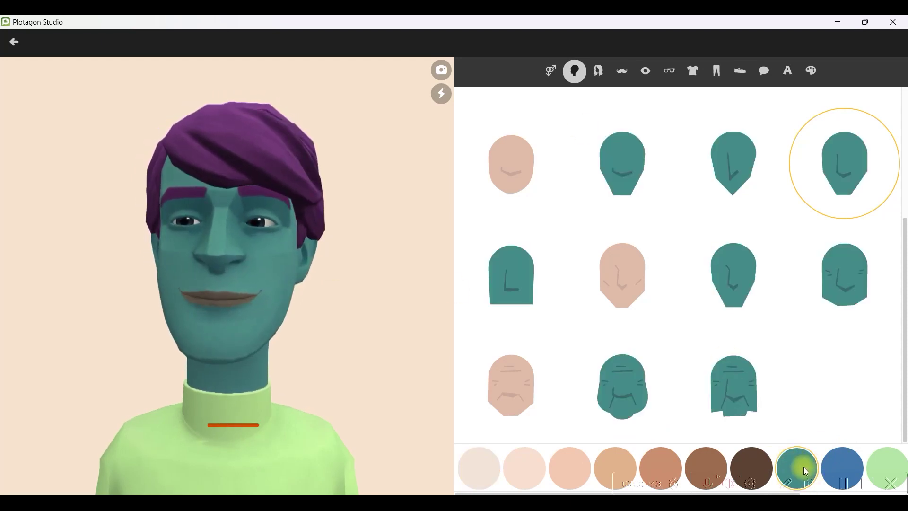
pyautogui.click(598, 72)
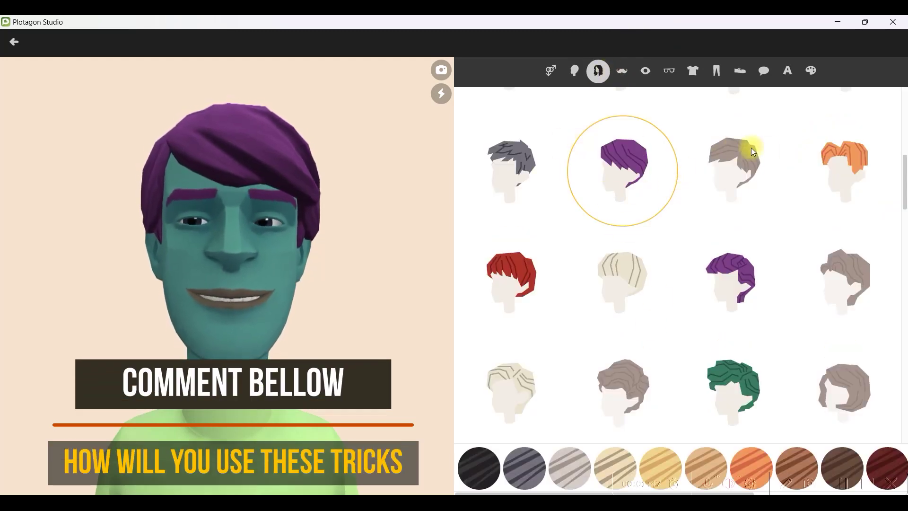
pyautogui.click(519, 171)
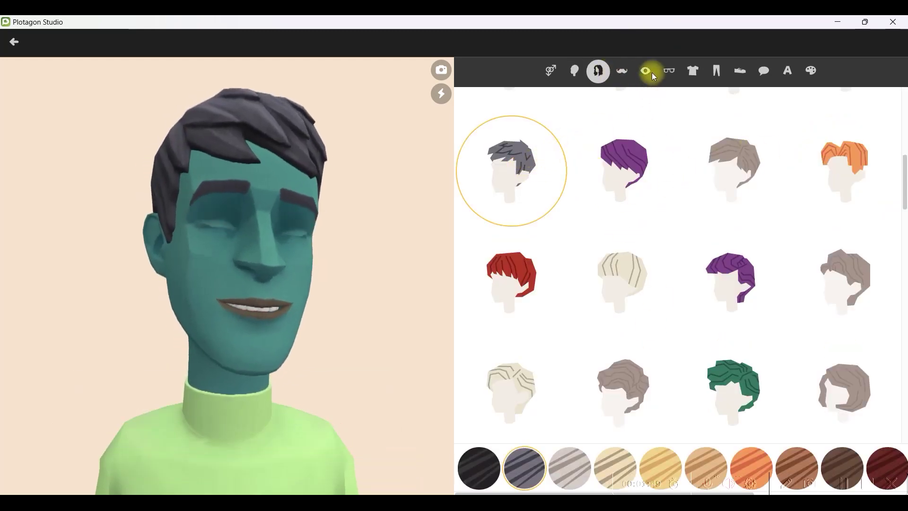
# Give the character pale light blue eyes and replace its head with the alien head.
pyautogui.click(621, 73)
pyautogui.scroll(-3, 692, 246)
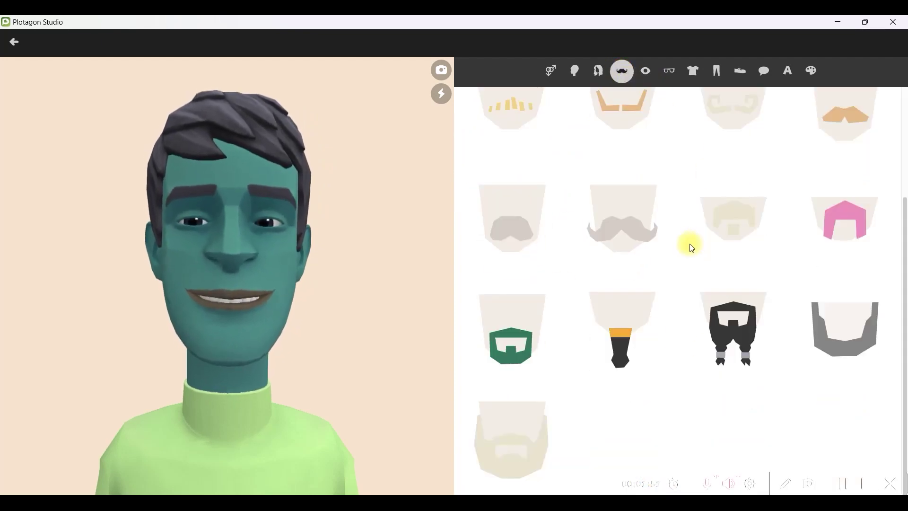
pyautogui.click(646, 71)
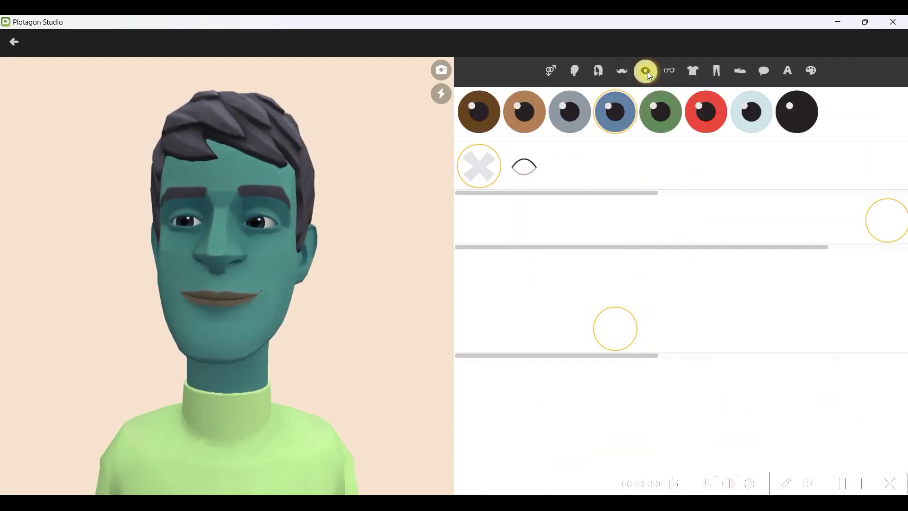
pyautogui.click(623, 132)
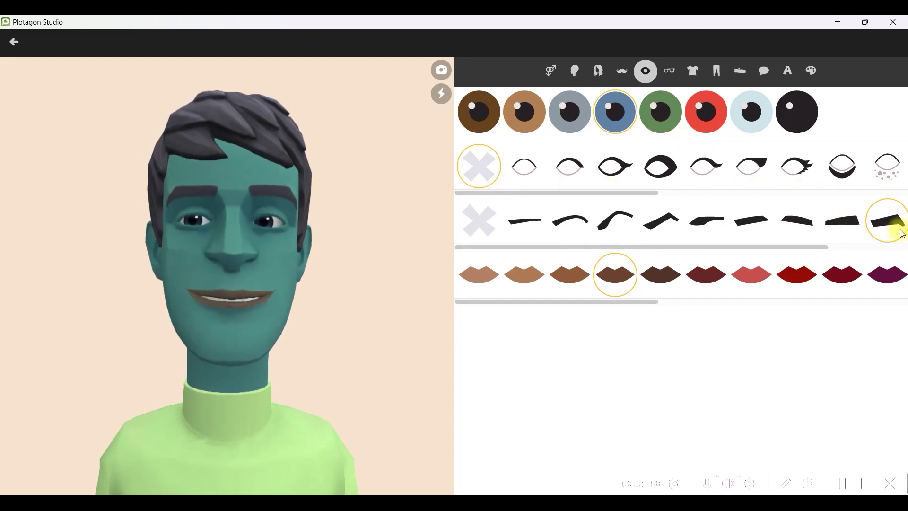
pyautogui.click(752, 111)
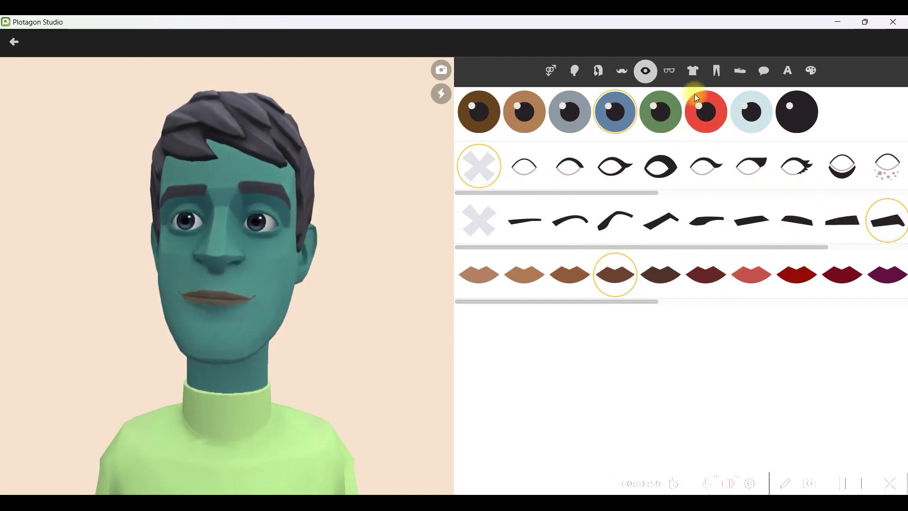
pyautogui.click(669, 71)
pyautogui.click(633, 142)
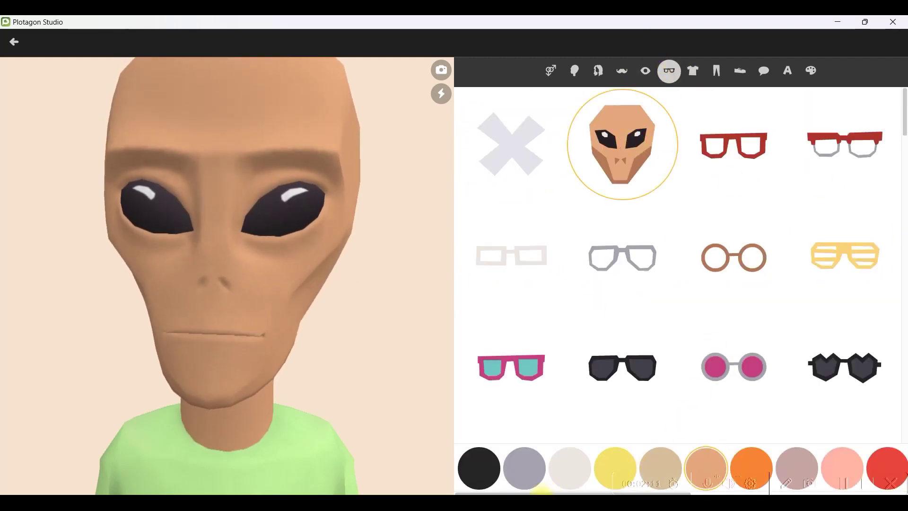
# Make the alien dark green and dress it in the skull jacket recoloured navy.
pyautogui.scroll(-5, 541, 473)
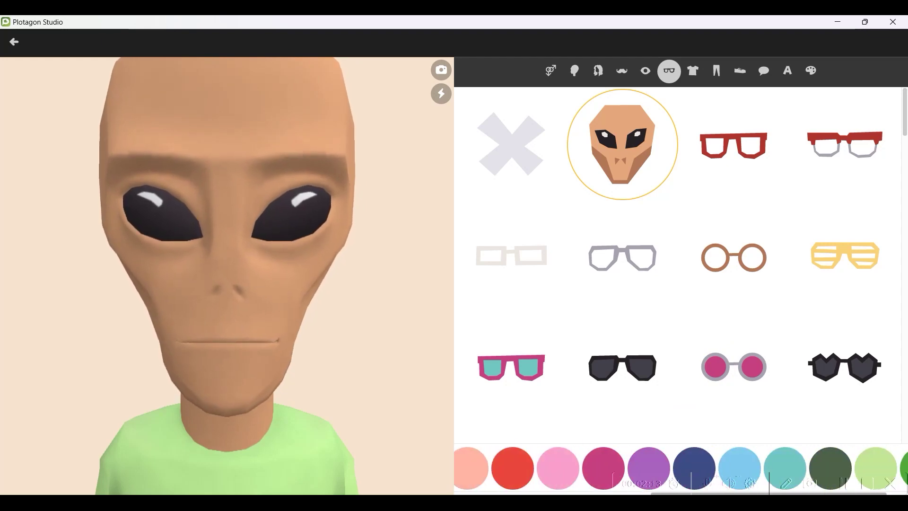
pyautogui.click(830, 468)
pyautogui.click(694, 71)
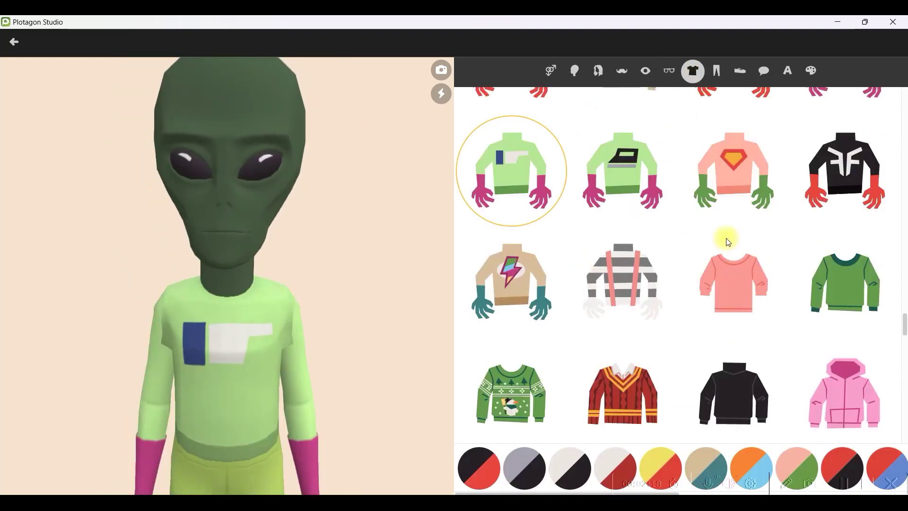
pyautogui.scroll(-5, 700, 250)
pyautogui.scroll(-2, 676, 175)
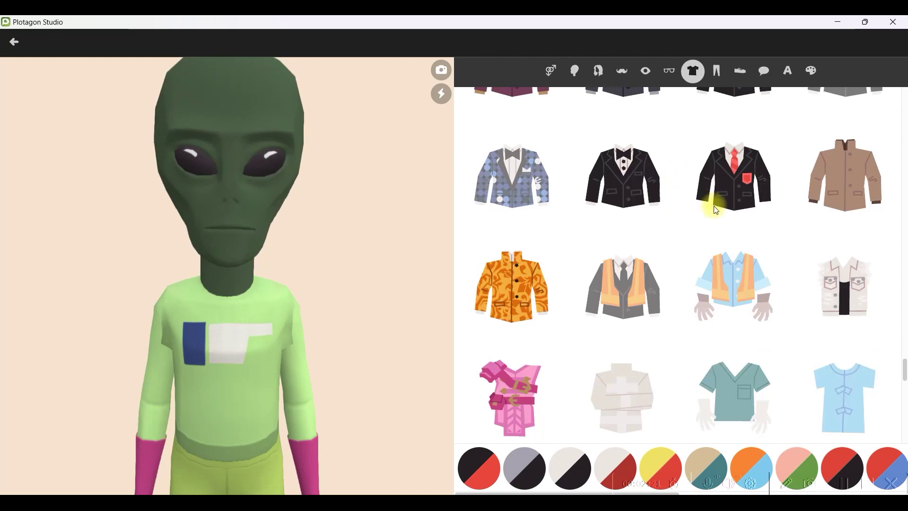
pyautogui.scroll(-3, 716, 210)
pyautogui.click(879, 151)
pyautogui.click(481, 471)
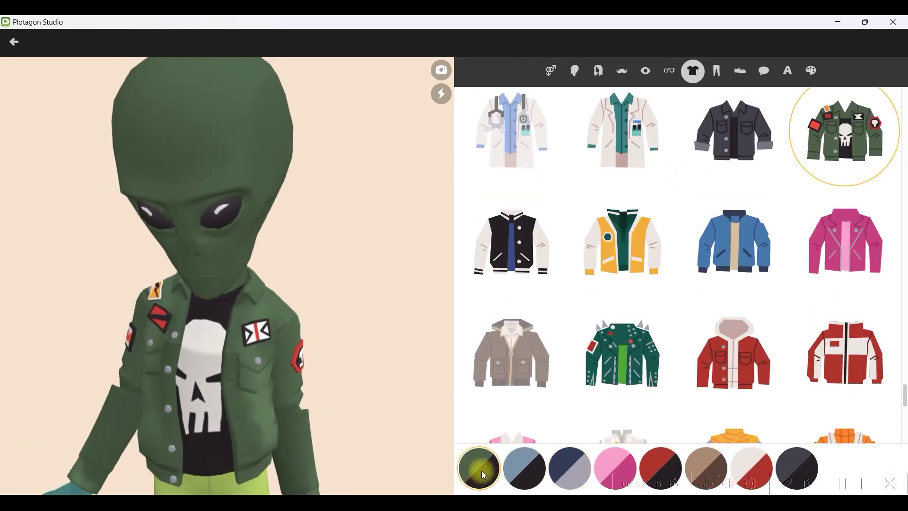
pyautogui.click(570, 468)
# Put navy jeans and black boots on the alien.
pyautogui.click(718, 72)
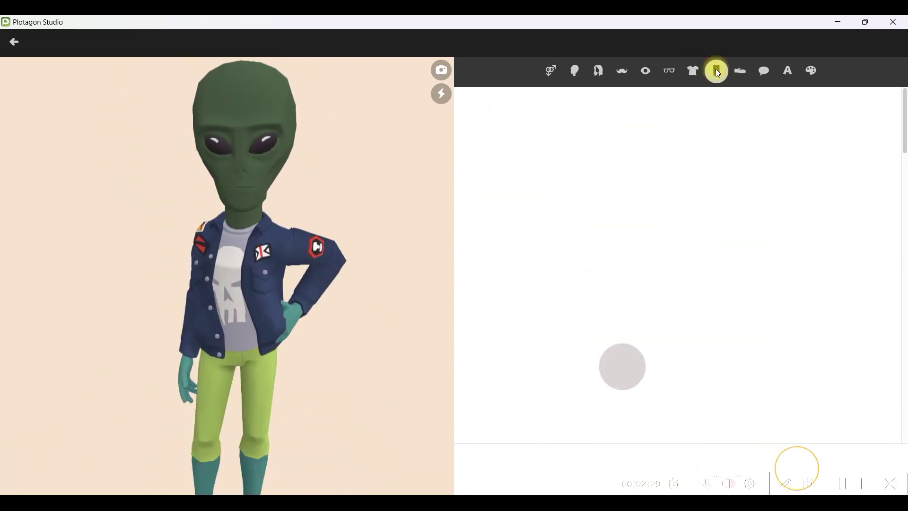
pyautogui.scroll(-5, 669, 318)
pyautogui.click(639, 395)
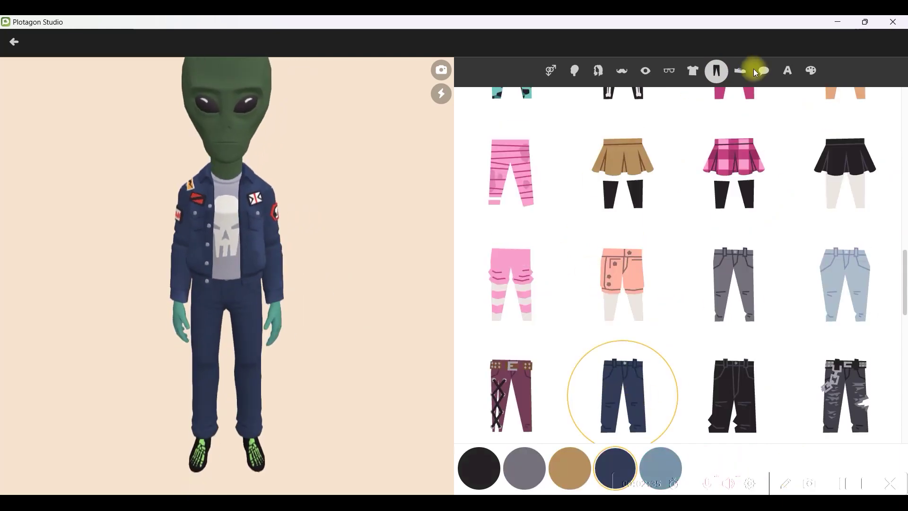
pyautogui.click(738, 70)
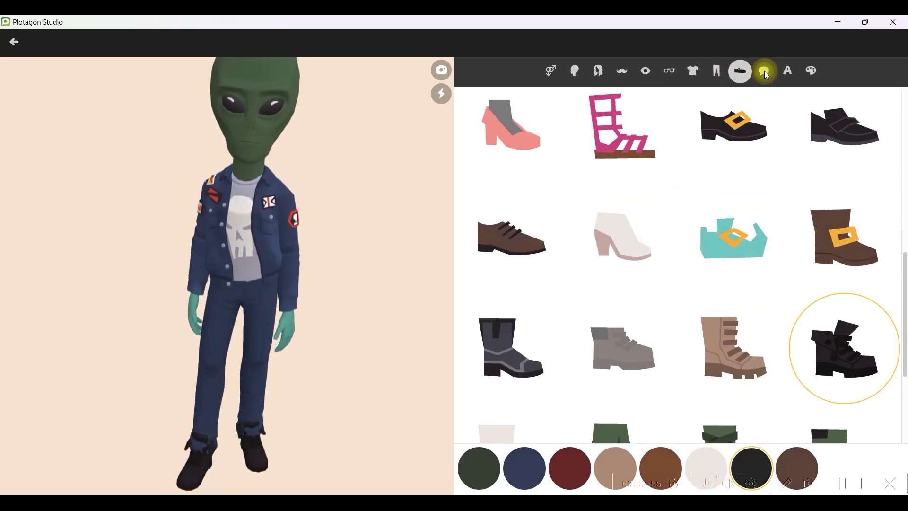
pyautogui.click(765, 71)
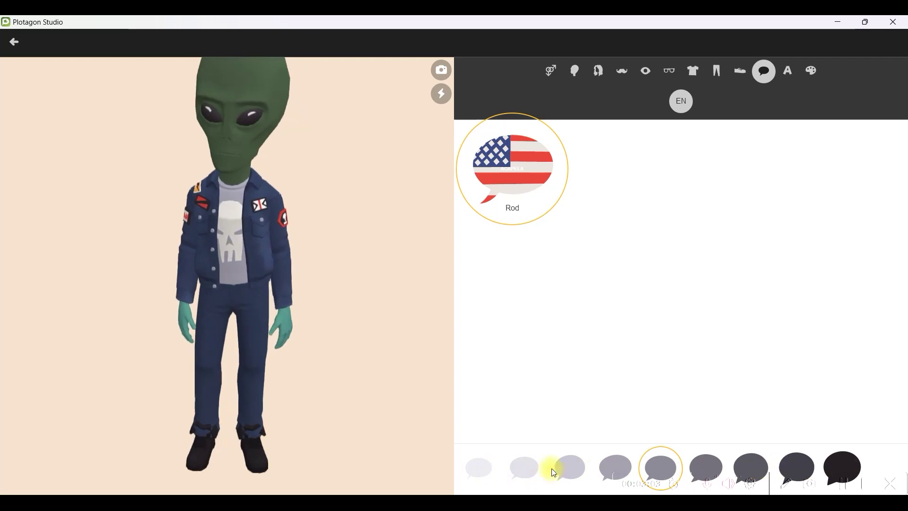
# Rename the alien character to 'zon' and save it.
pyautogui.click(788, 72)
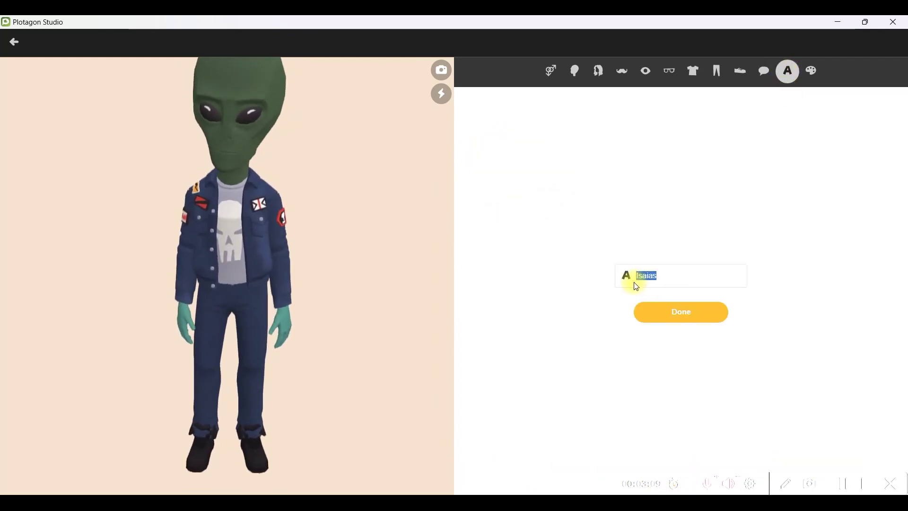
pyautogui.write('za')
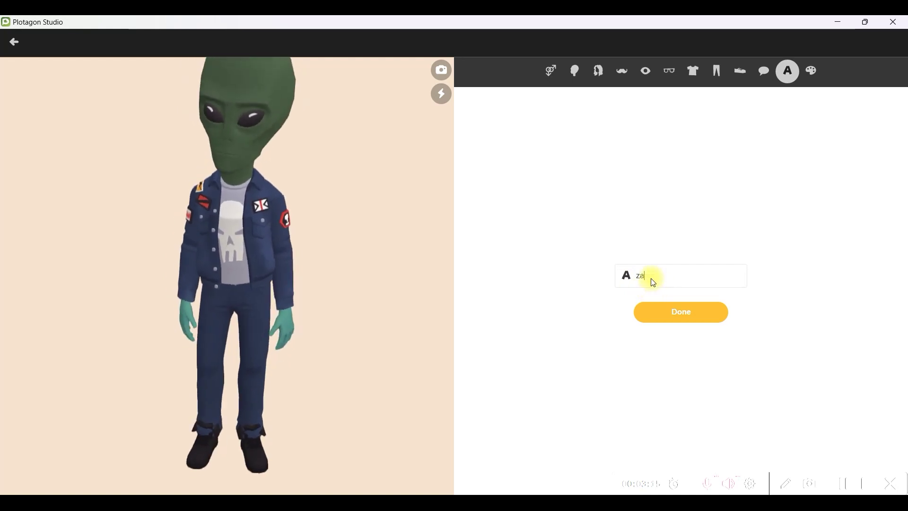
pyautogui.press('BackSpace')
pyautogui.write('on')
pyautogui.click(683, 311)
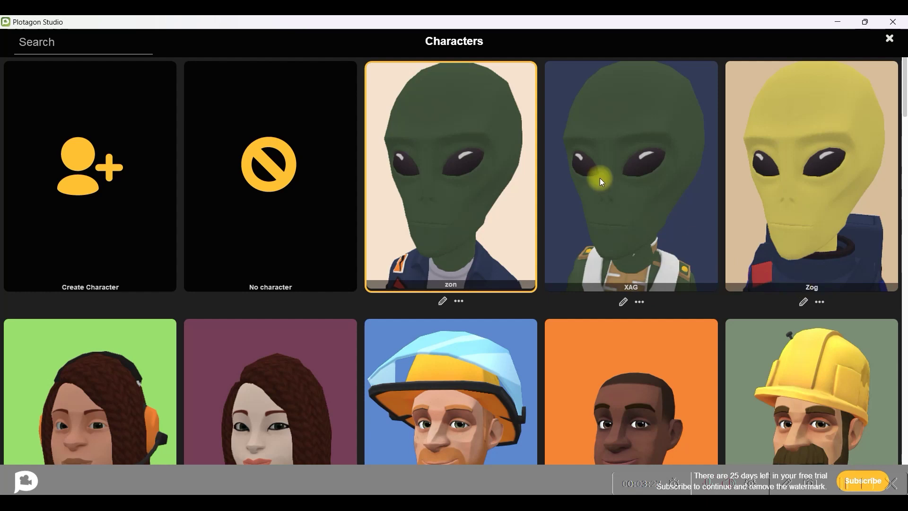
# Add XAG and Zog as the two actors in the Command bridge scene.
pyautogui.click(625, 183)
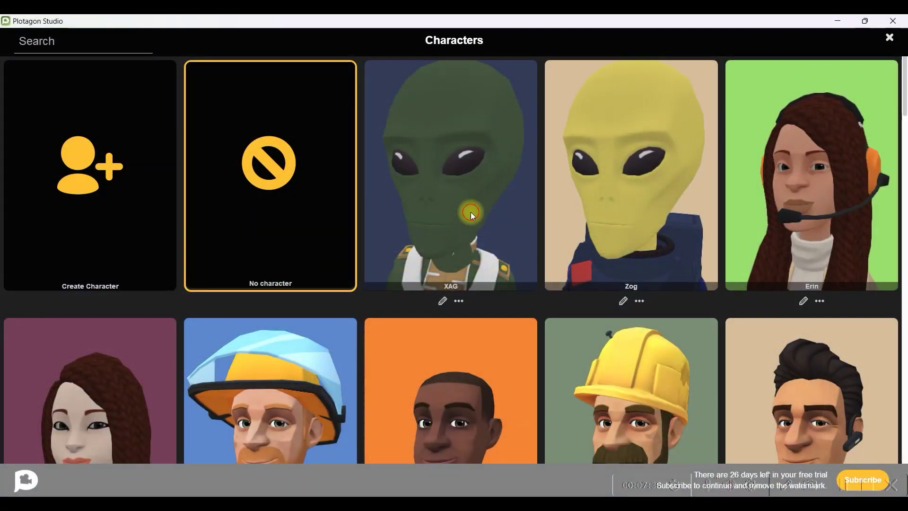
pyautogui.click(470, 212)
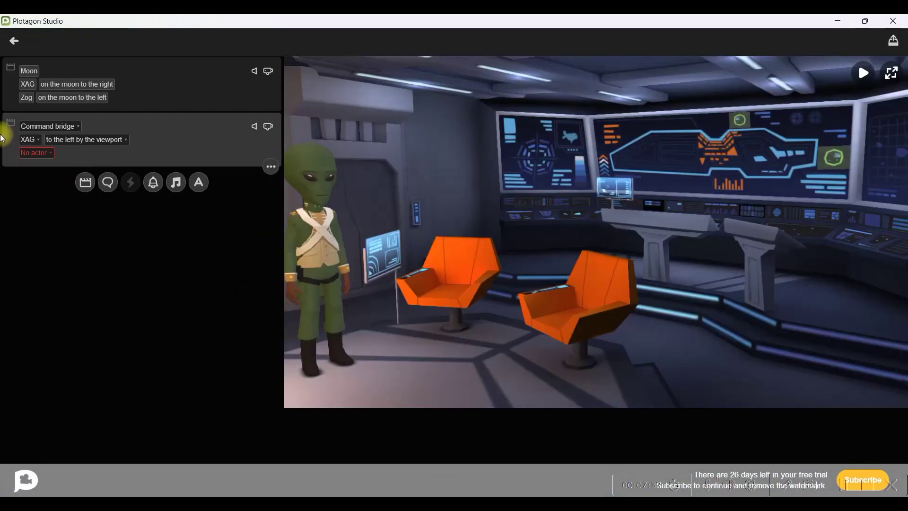
pyautogui.click(41, 154)
pyautogui.click(618, 230)
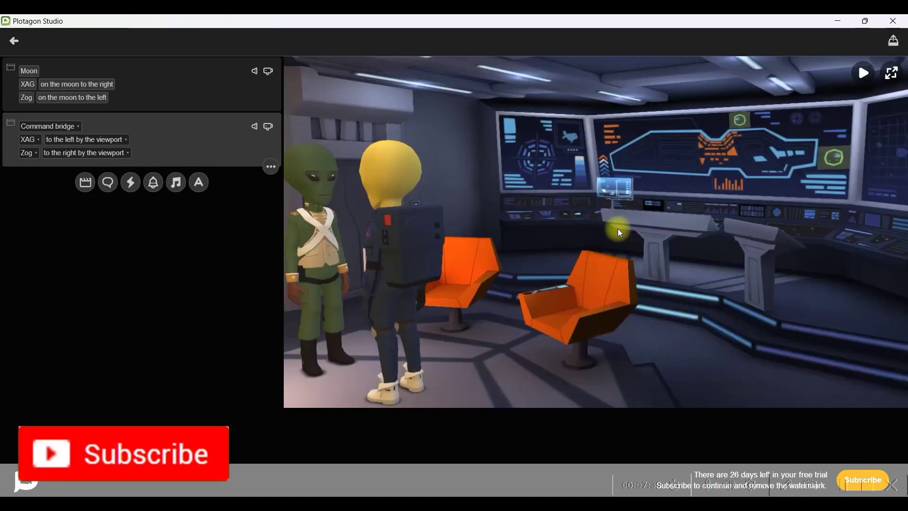
# Seat XAG in the Command chair and Zog in the XO chair, then add an establishing shot.
pyautogui.click(95, 153)
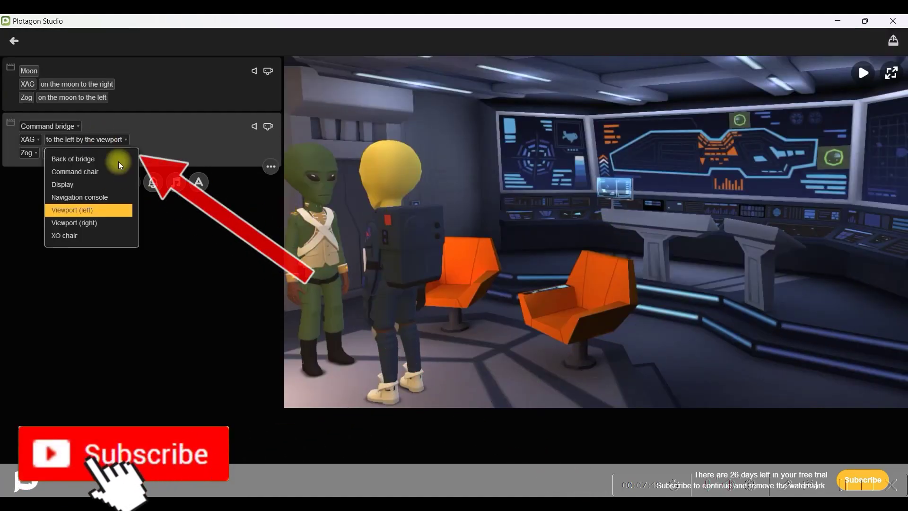
pyautogui.click(78, 176)
pyautogui.click(83, 152)
pyautogui.click(96, 213)
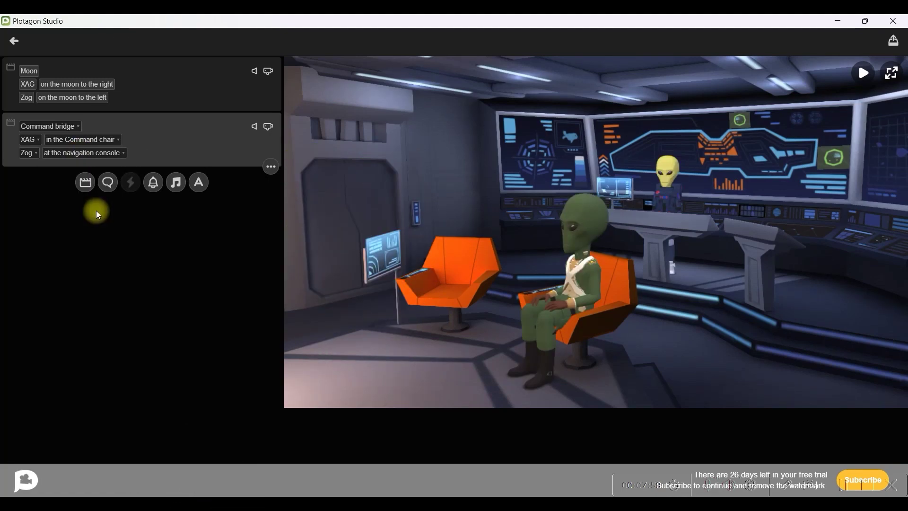
pyautogui.click(85, 153)
pyautogui.click(65, 247)
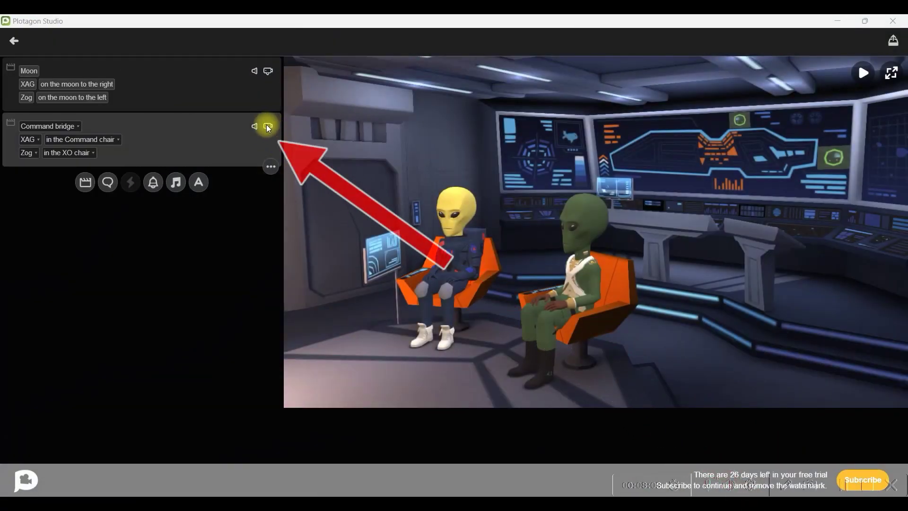
pyautogui.click(269, 127)
# Set the scene's camera to an establishing shot and insert the Danger chord sound effect.
pyautogui.click(101, 174)
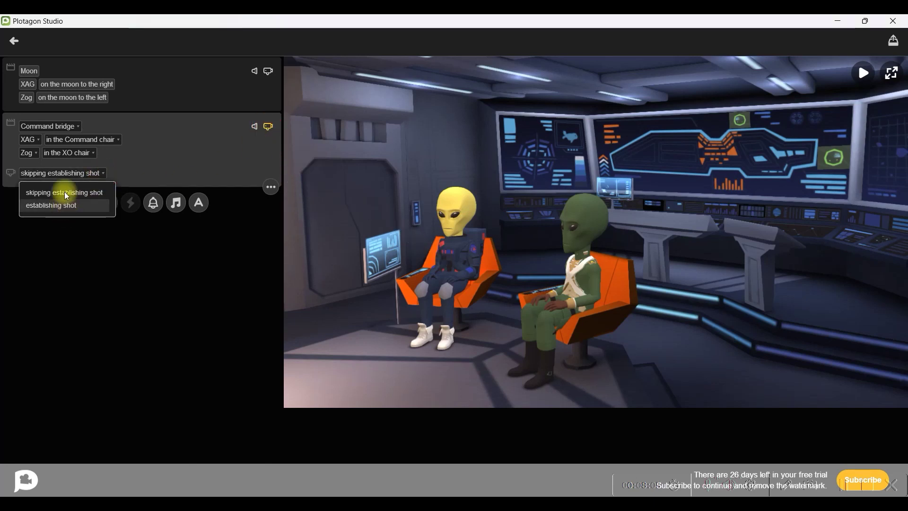
pyautogui.click(61, 207)
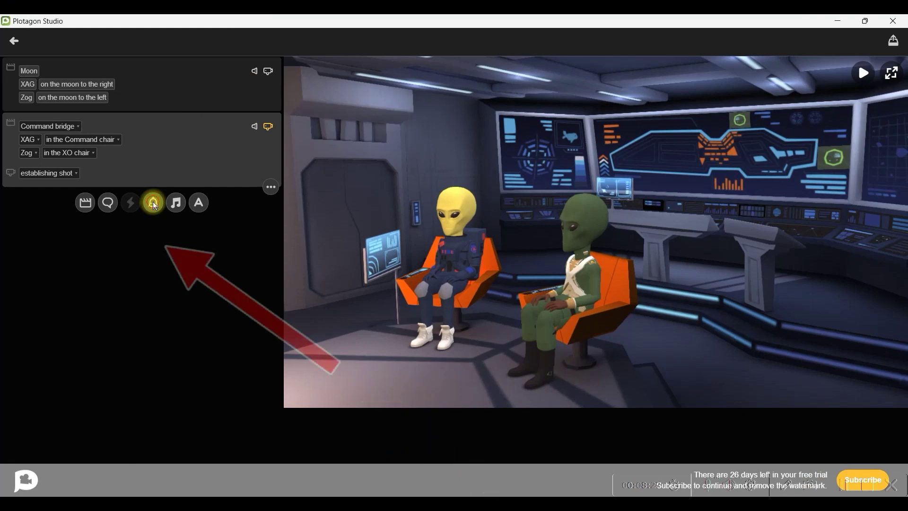
pyautogui.click(152, 203)
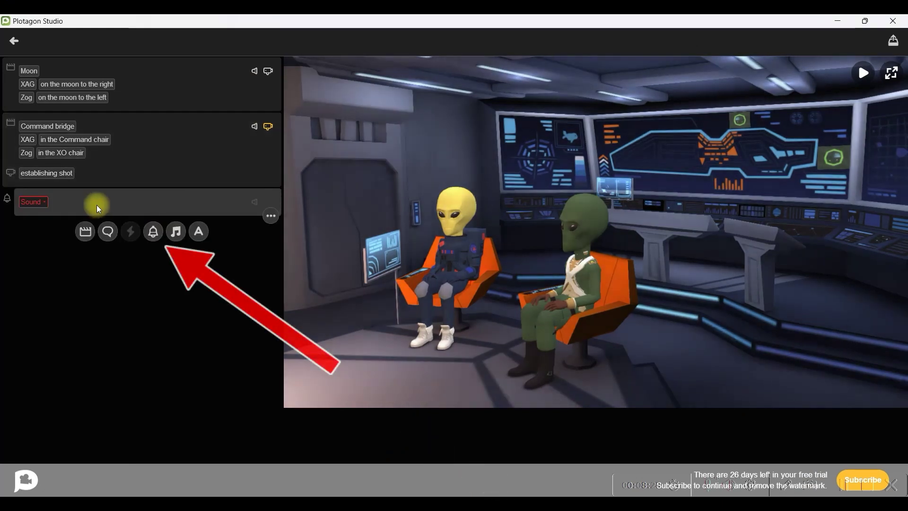
pyautogui.click(44, 202)
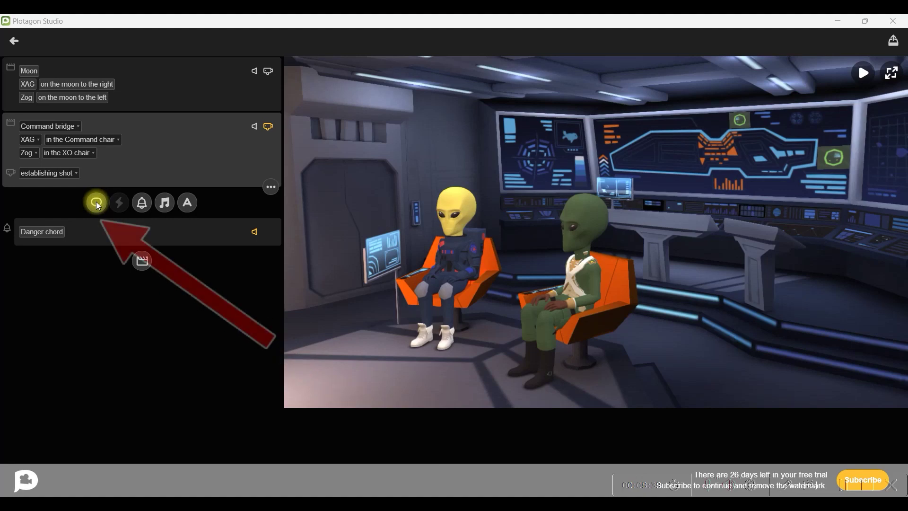
# Add a new dialogue line spoken by XAG.
pyautogui.click(96, 201)
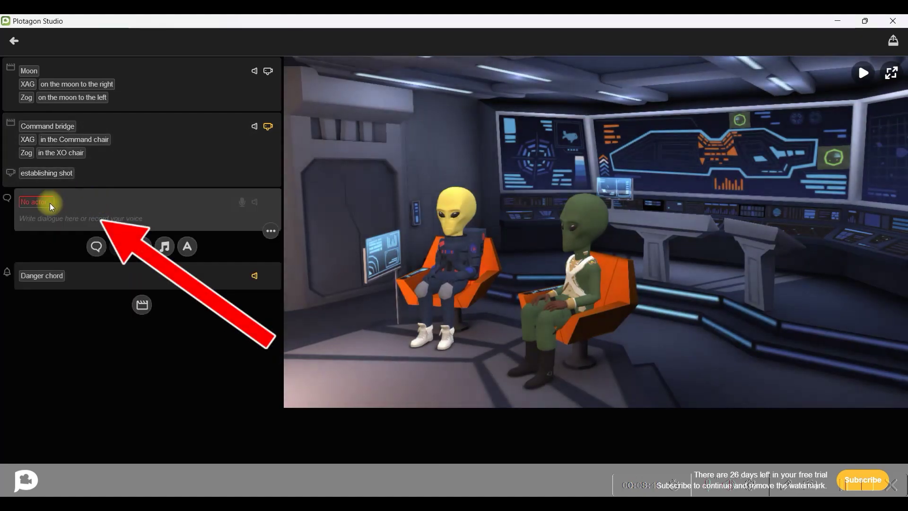
pyautogui.click(51, 205)
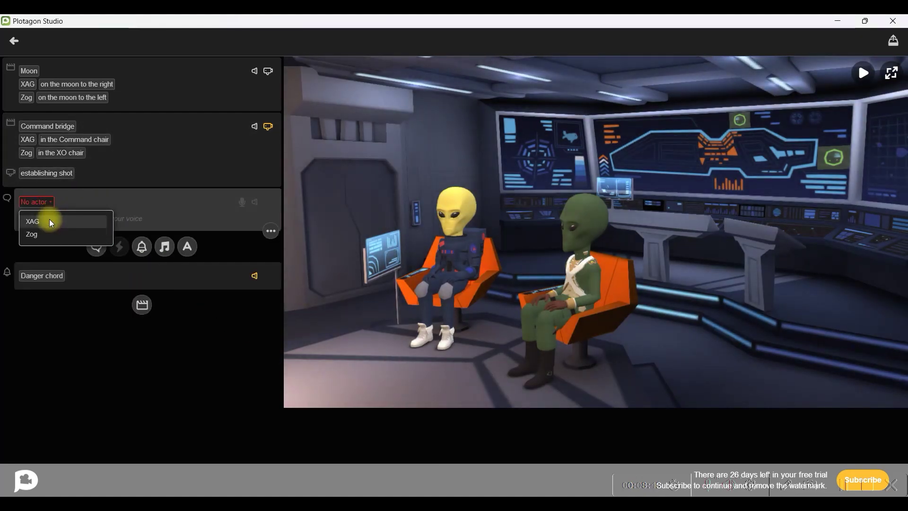
pyautogui.click(51, 221)
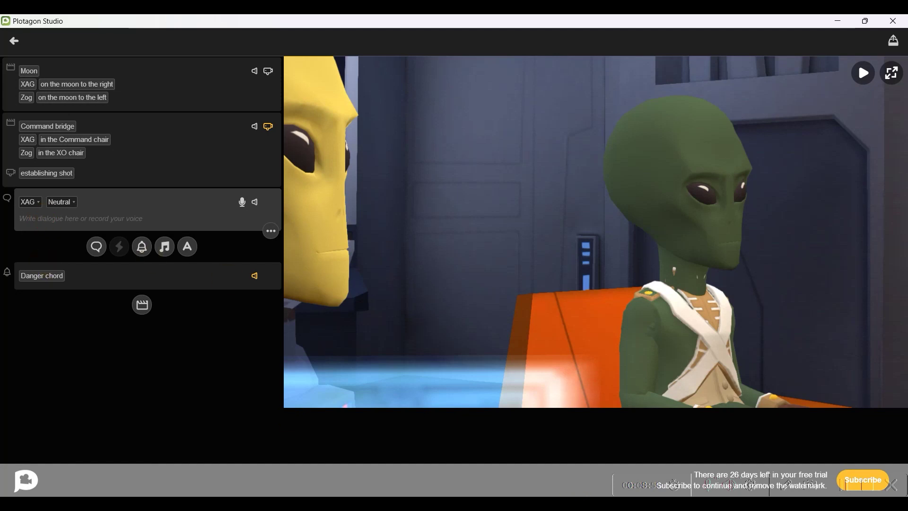
# Copy the line 'have you analyzed this planet thoroughly yet' from the ChatGPT alien script.
pyautogui.click(449, 425)
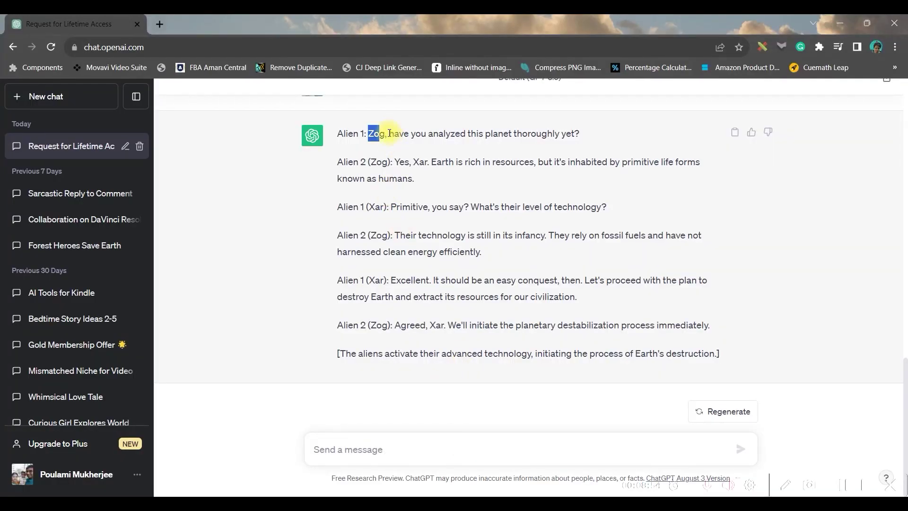
pyautogui.moveTo(389, 133); pyautogui.dragTo(603, 137)
pyautogui.hotkey('ctrl', 'c')
pyautogui.hotkey('alt', 'Tab')
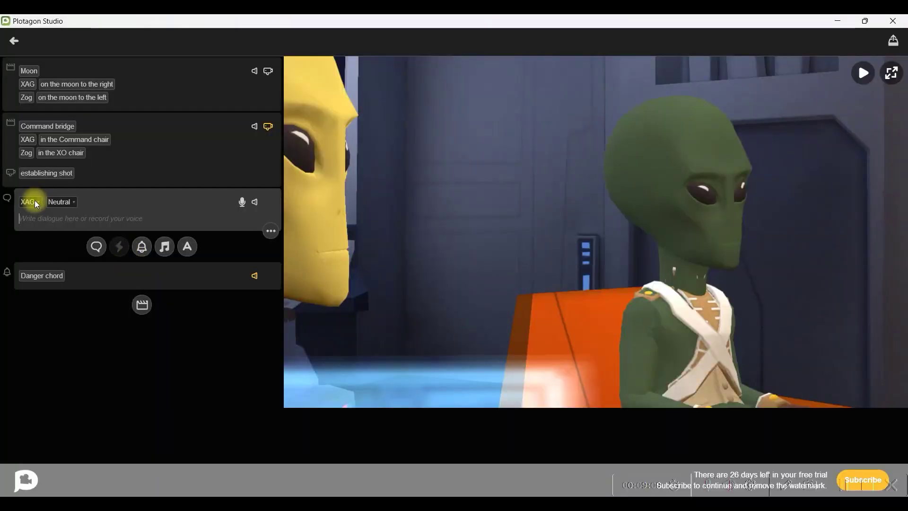
# Make Zog the speaker of the new line, leaving the emotion at Neutral.
pyautogui.click(45, 239)
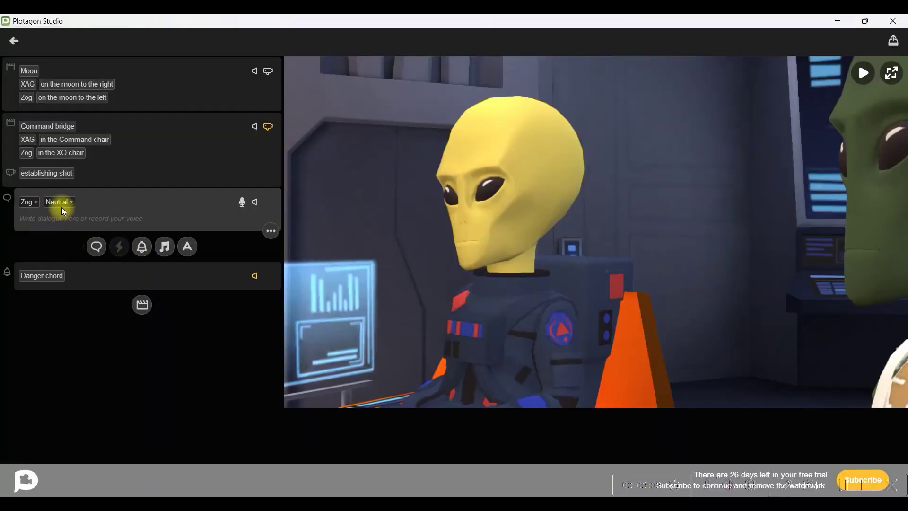
pyautogui.click(59, 202)
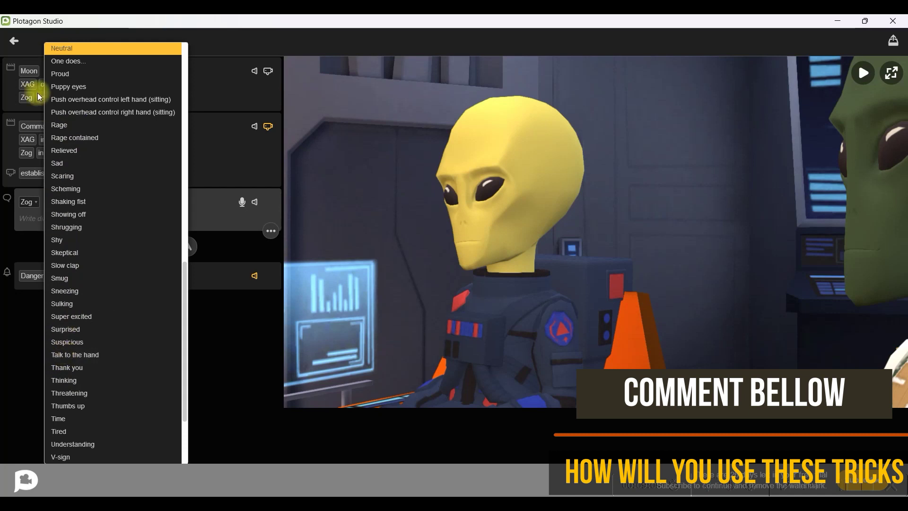
pyautogui.click(198, 207)
# Paste 'have you analyzed this planet thoroughly yet?' as Zog's line, set Surprised, and open voice recording.
pyautogui.click(52, 222)
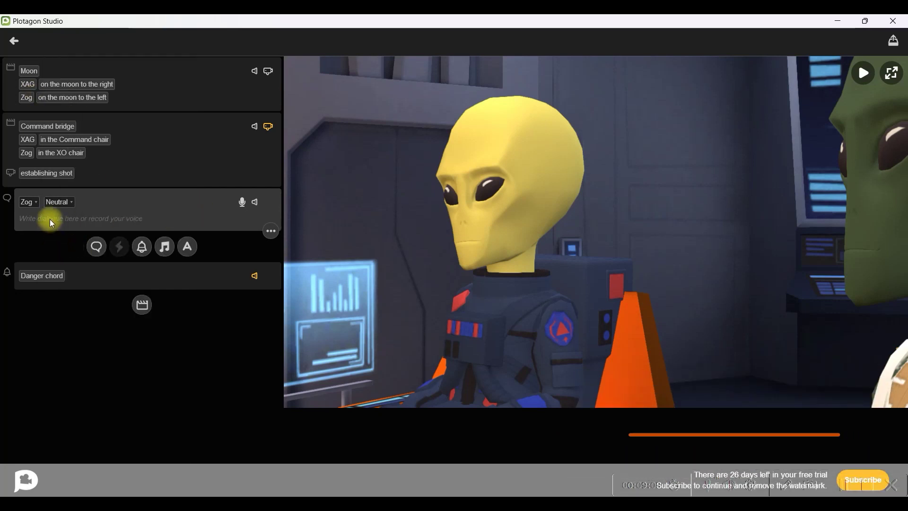
pyautogui.hotkey('ctrl', 'v')
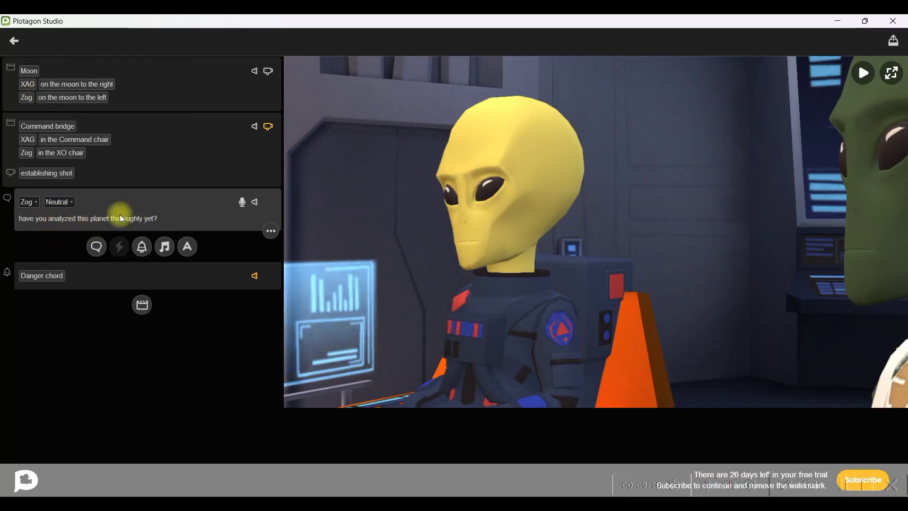
pyautogui.click(59, 202)
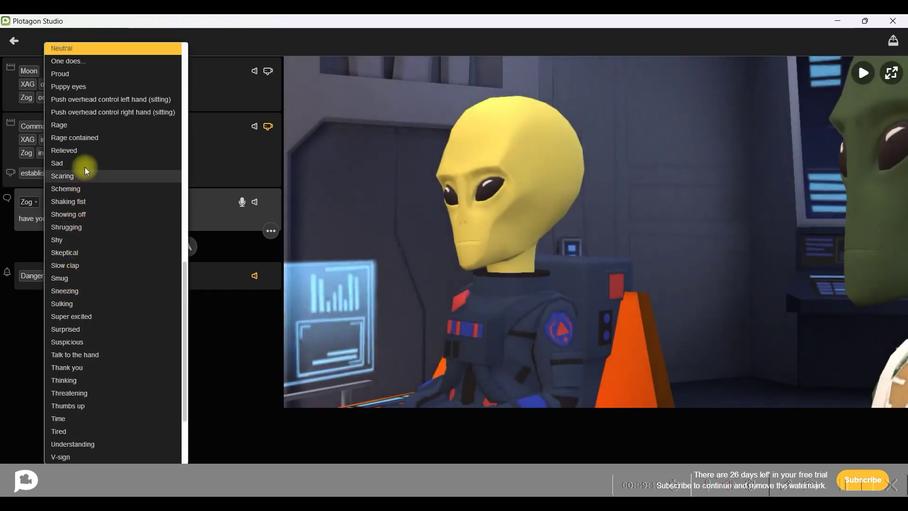
pyautogui.click(116, 302)
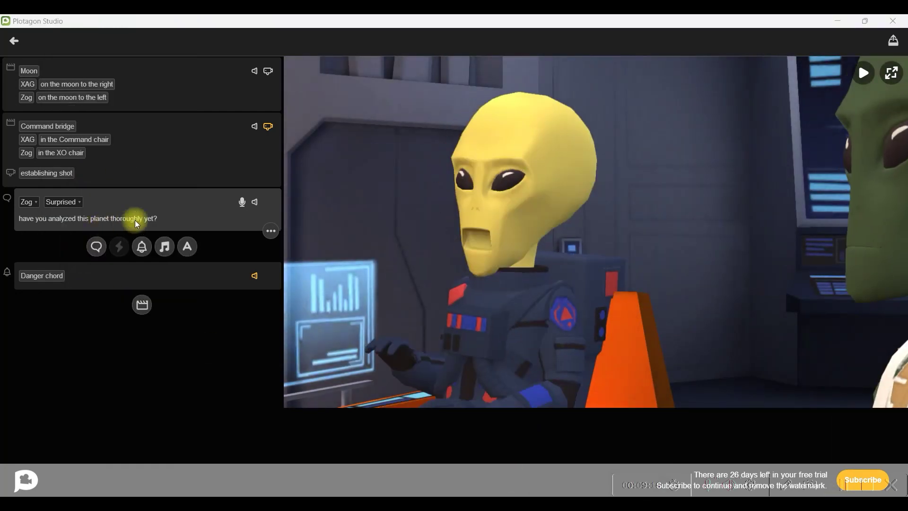
pyautogui.click(243, 203)
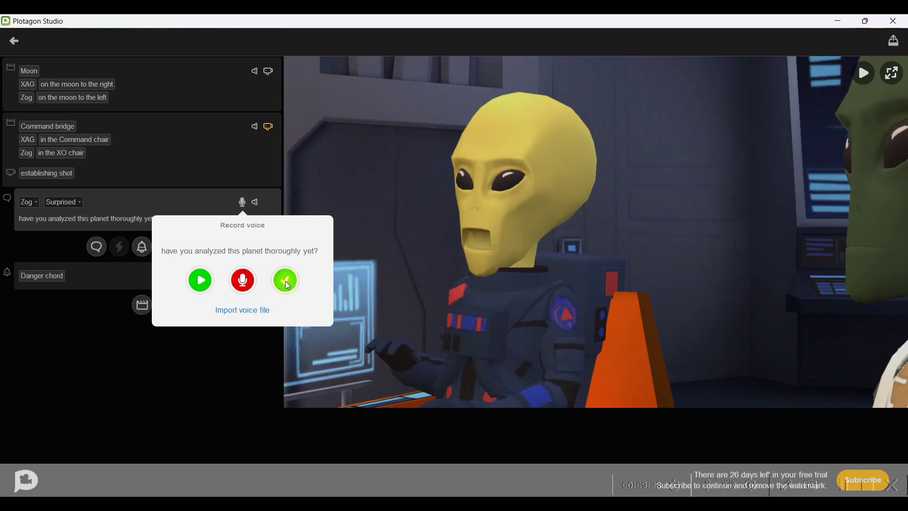
pyautogui.click(246, 312)
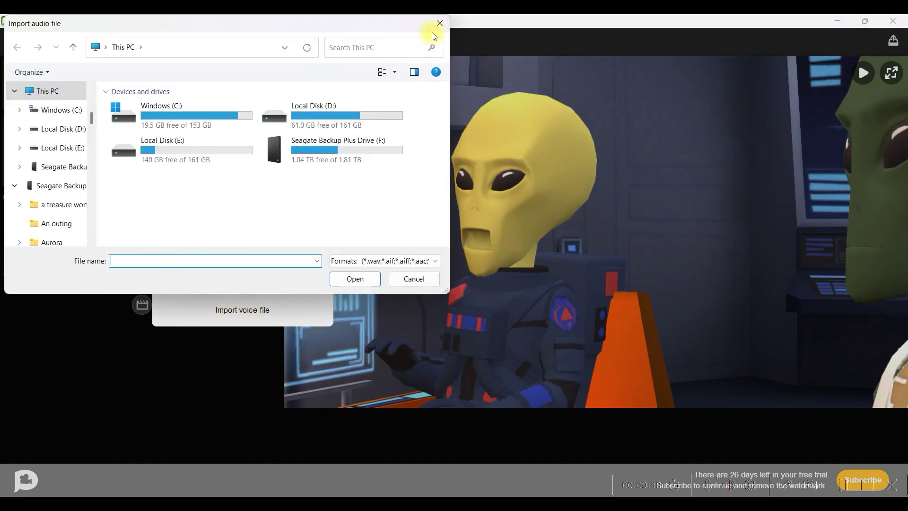
pyautogui.click(441, 24)
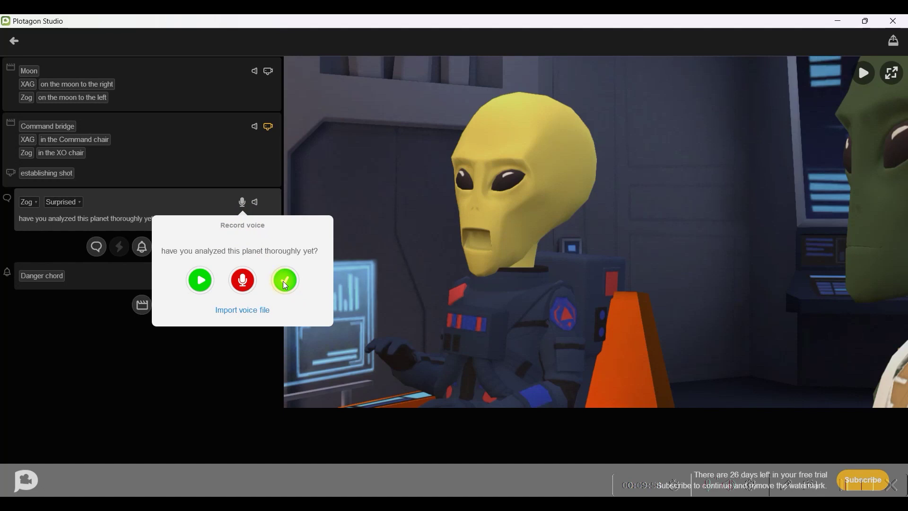
pyautogui.click(284, 283)
# Move Zog's question below the Scary reveal sound and add a new line spoken by XAG.
pyautogui.moveTo(43, 211); pyautogui.dragTo(66, 270)
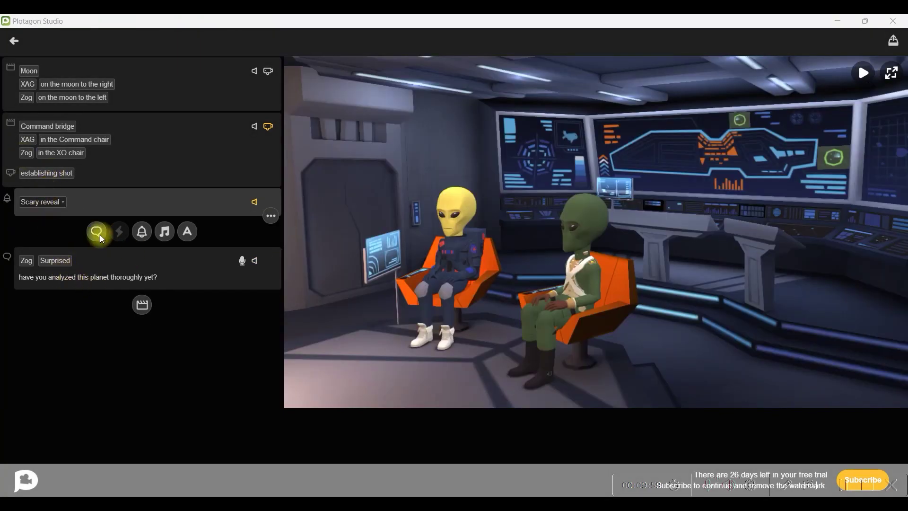
pyautogui.click(91, 232)
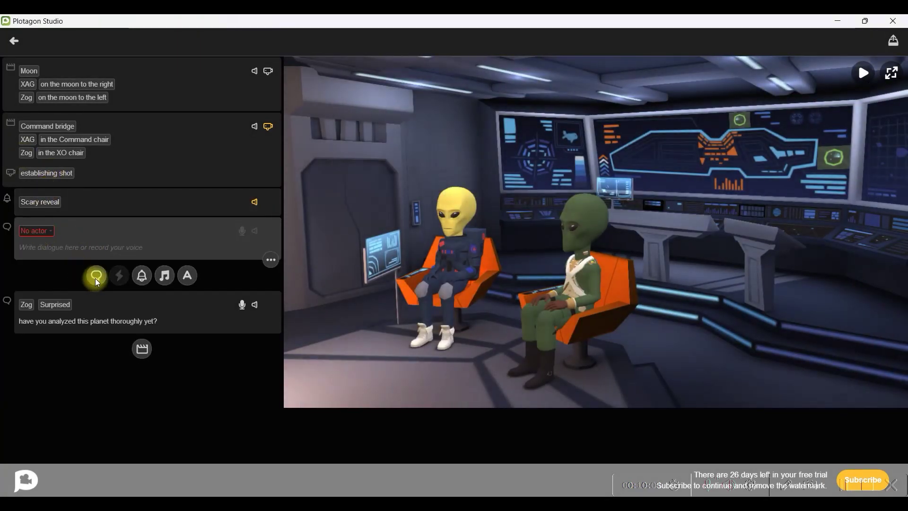
pyautogui.click(38, 231)
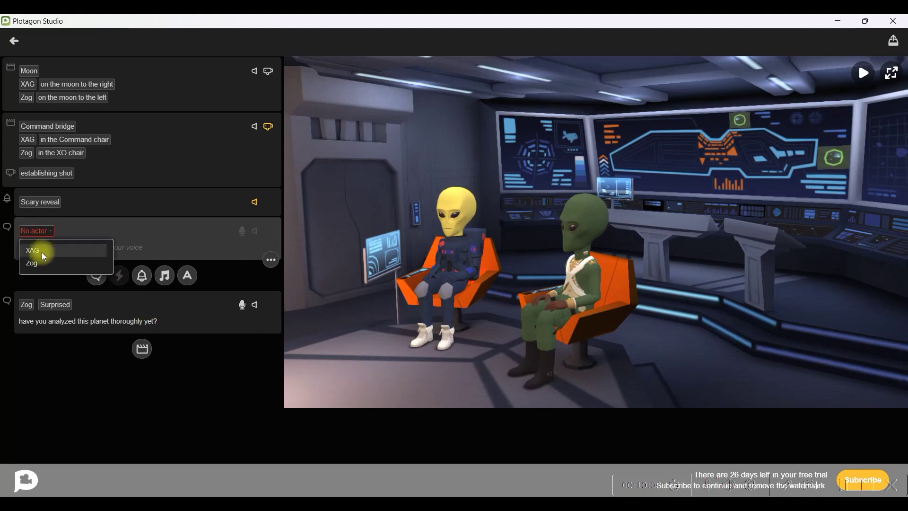
pyautogui.click(42, 252)
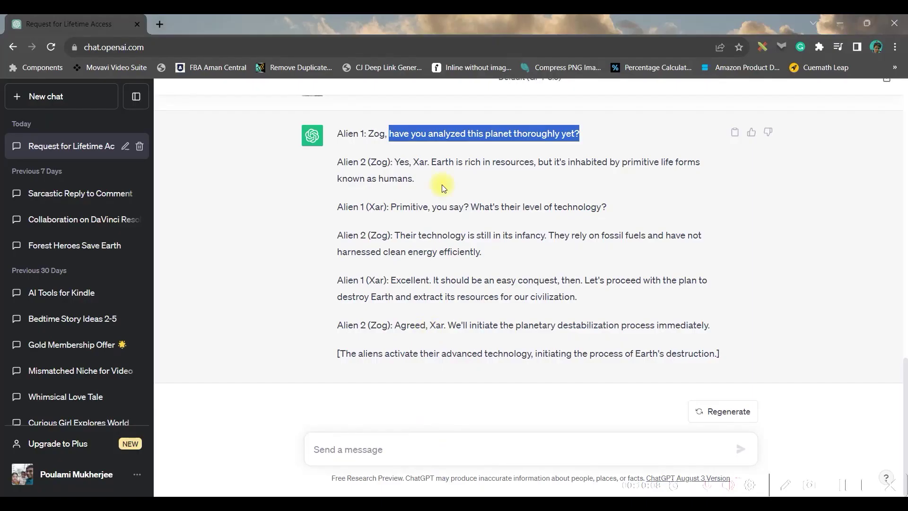
# Paste XAG's reply about Earth's rich resources and human inhabitants, and pick its emotion.
pyautogui.moveTo(395, 161); pyautogui.dragTo(419, 181)
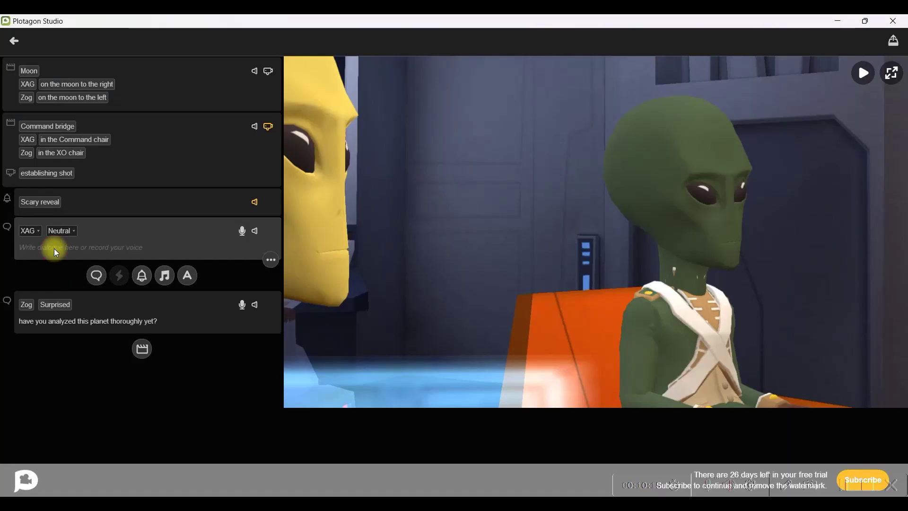
pyautogui.write("Yes, Xar. Earth is rich in resources, but it's inhabited by primitive life forms known as humans.")
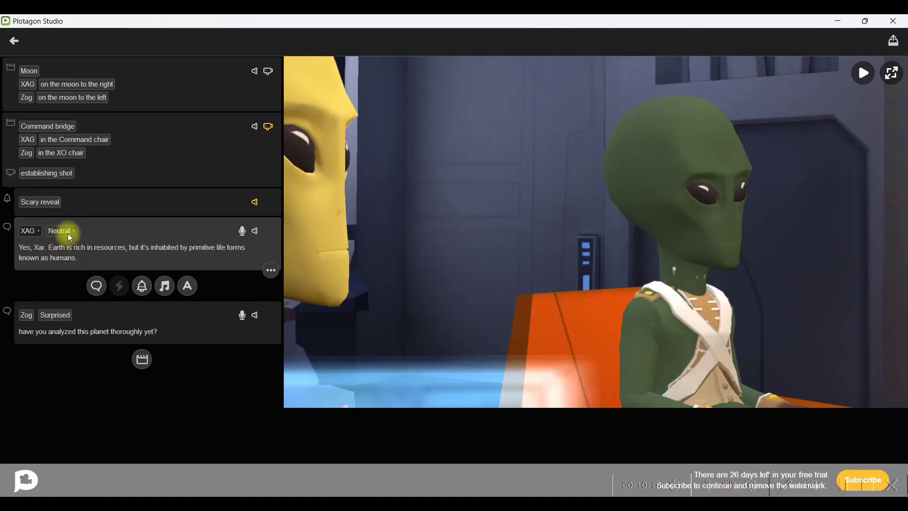
pyautogui.click(70, 232)
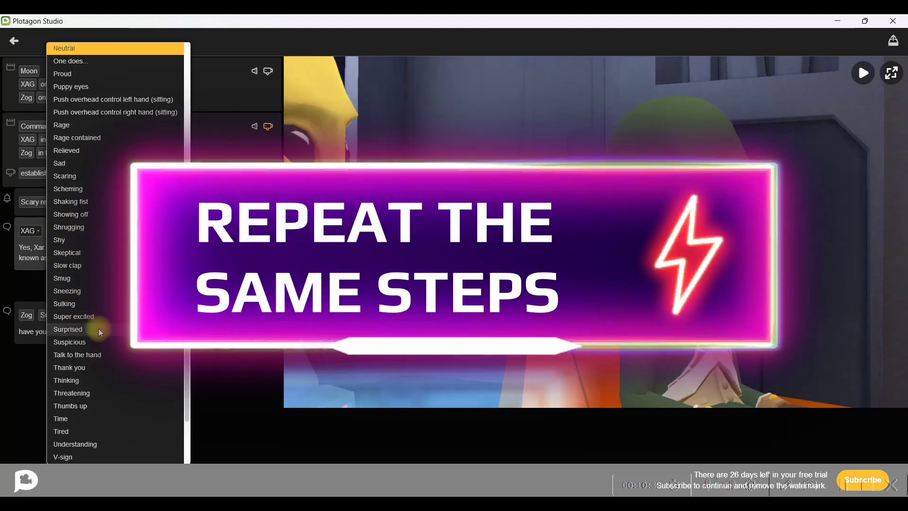
pyautogui.click(98, 328)
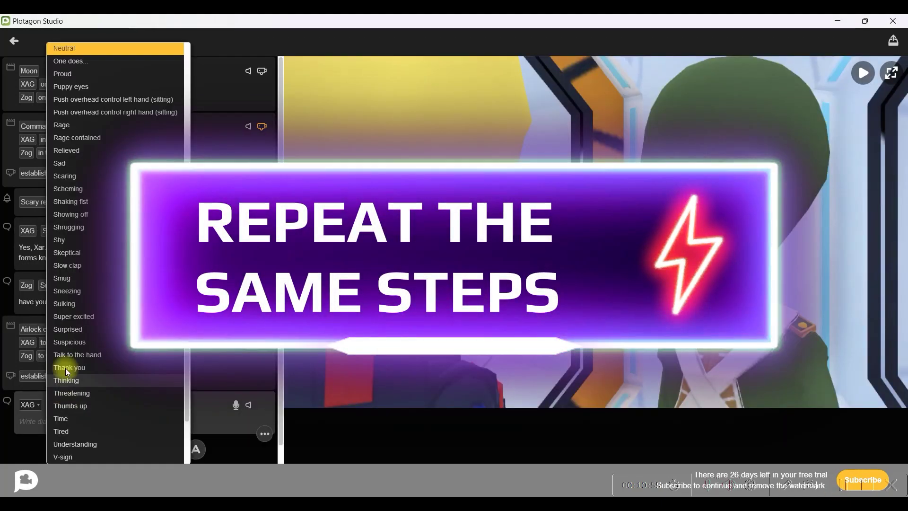
# Give XAG's 'Primitive, you say?' line the Exploding Brofist expression.
pyautogui.click(81, 122)
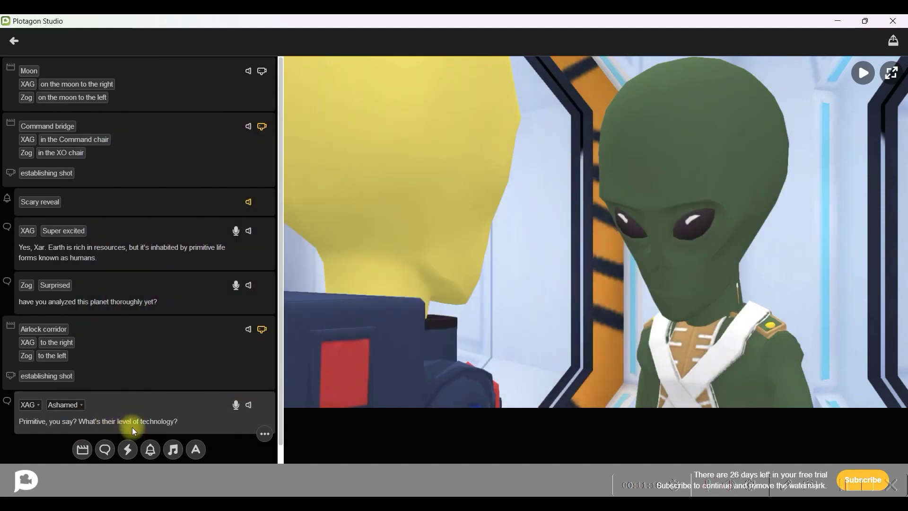
pyautogui.click(63, 405)
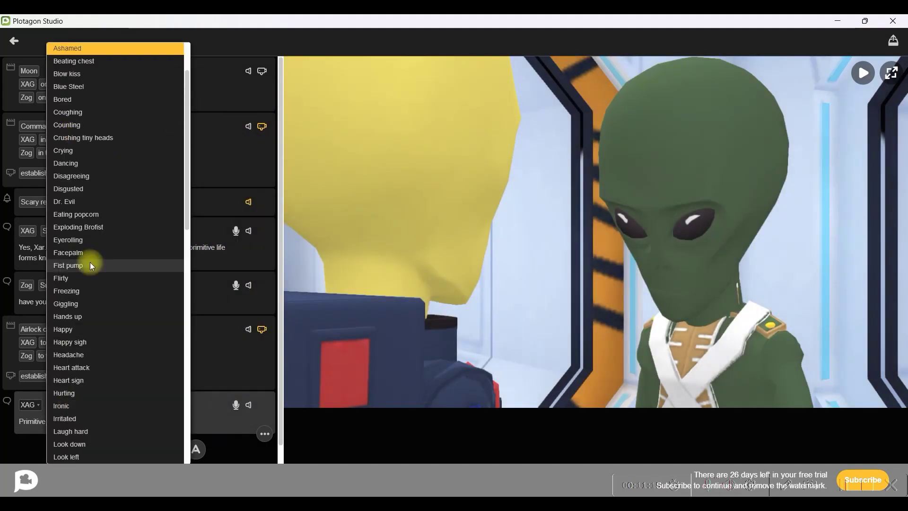
pyautogui.scroll(2, 72, 76)
pyautogui.click(72, 76)
pyautogui.click(72, 405)
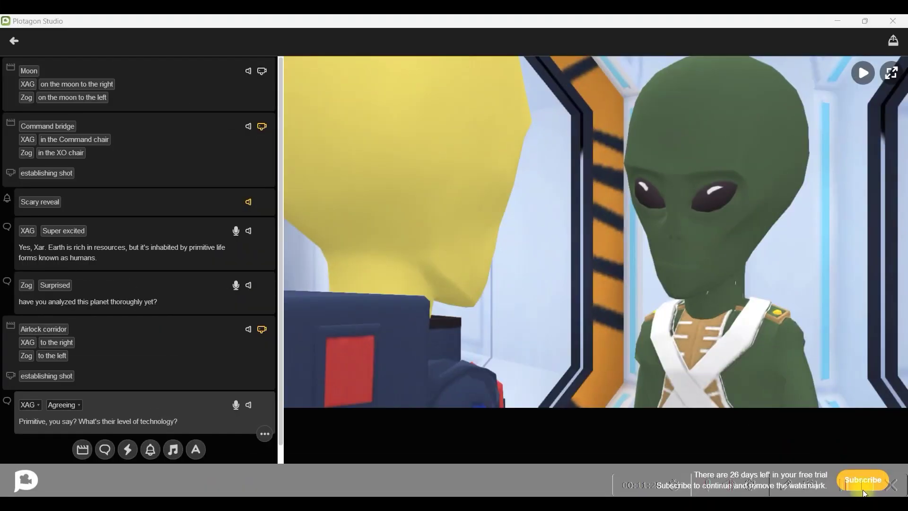
# Keep XAG as speaker of the last line and browse its expression choices.
pyautogui.click(39, 405)
pyautogui.click(38, 425)
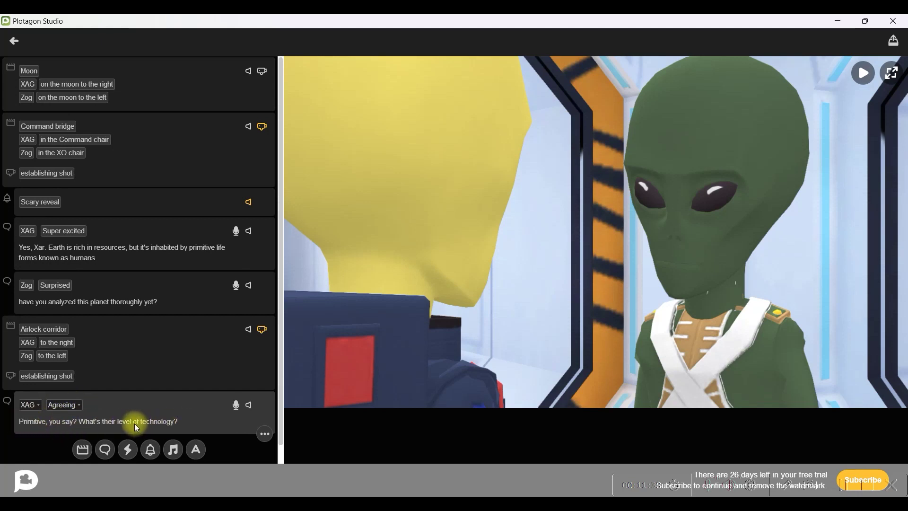
pyautogui.click(78, 408)
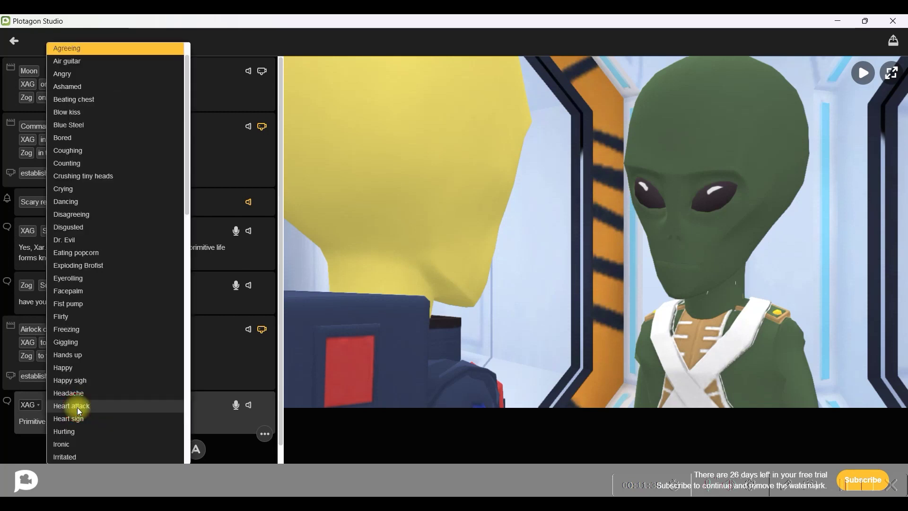
pyautogui.scroll(2, 72, 162)
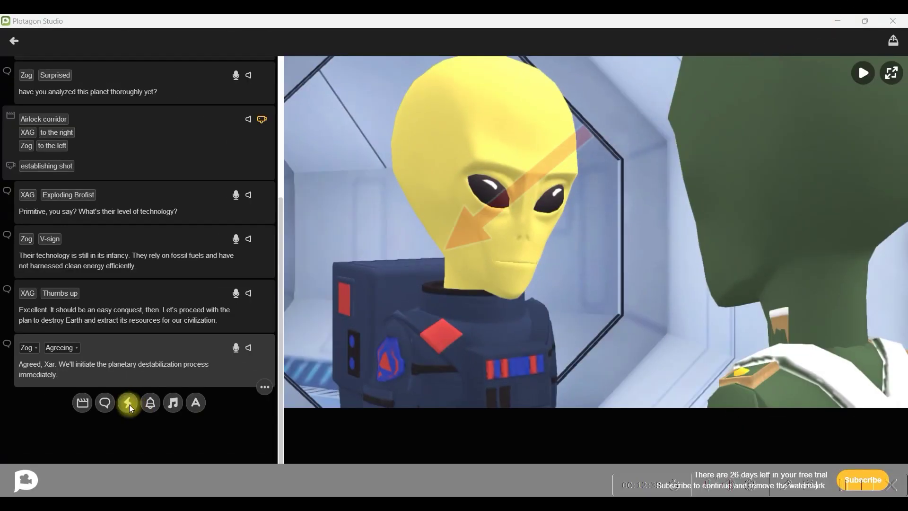
# Add an action with XAG as actor, settling on Handshake with Zog after trying Shake.
pyautogui.click(127, 403)
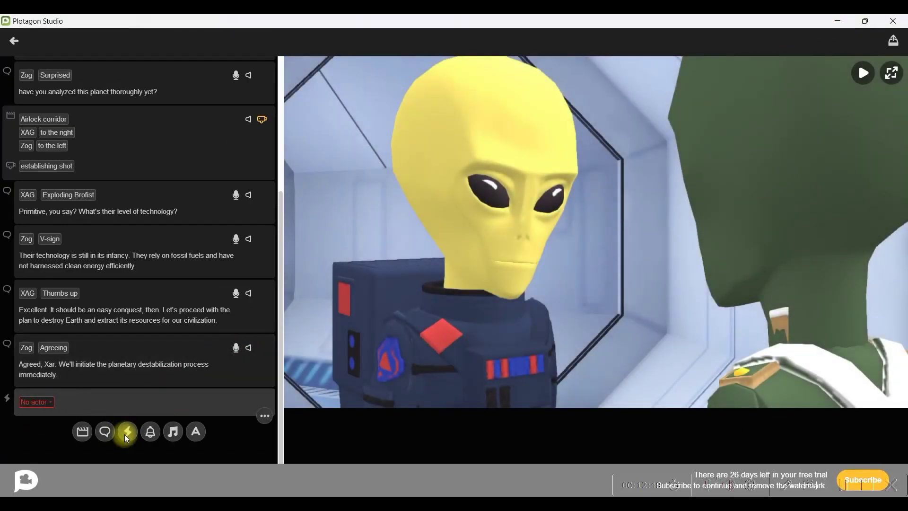
pyautogui.click(46, 402)
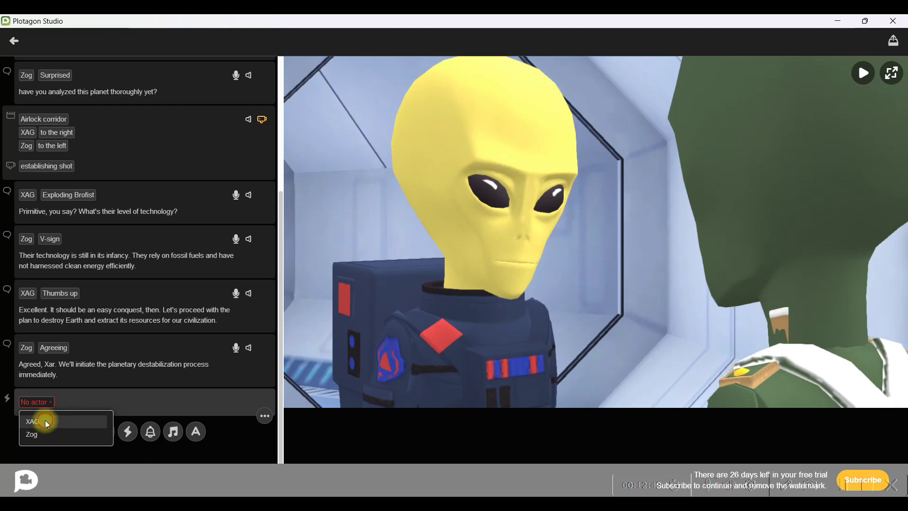
pyautogui.click(45, 420)
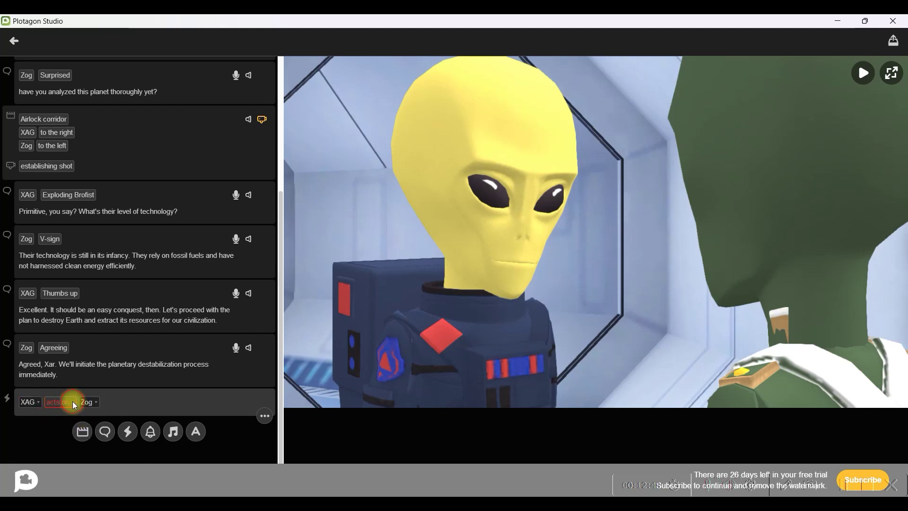
pyautogui.click(72, 401)
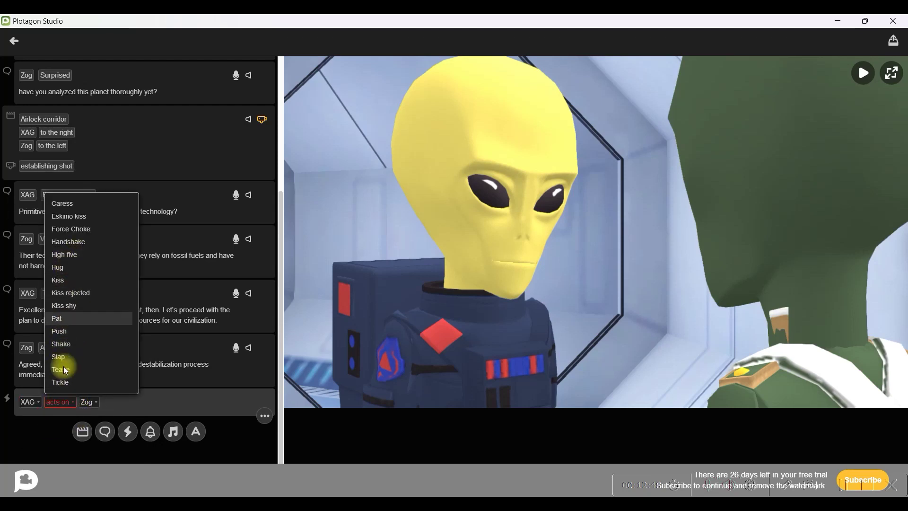
pyautogui.click(75, 241)
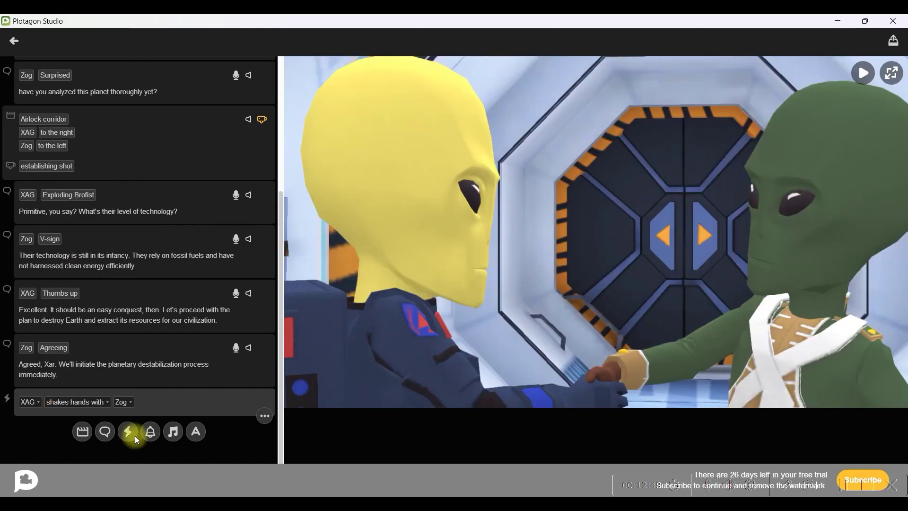
pyautogui.click(92, 402)
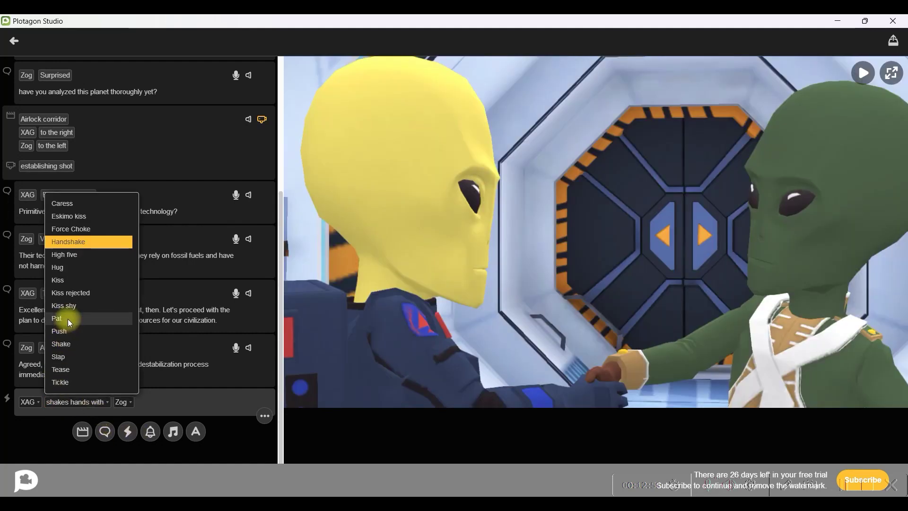
pyautogui.click(69, 345)
pyautogui.click(91, 401)
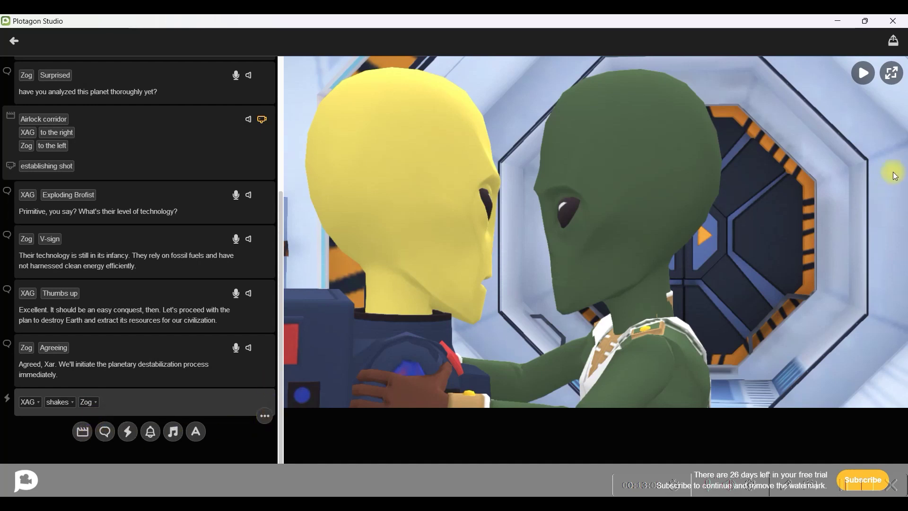
pyautogui.click(857, 74)
pyautogui.click(60, 402)
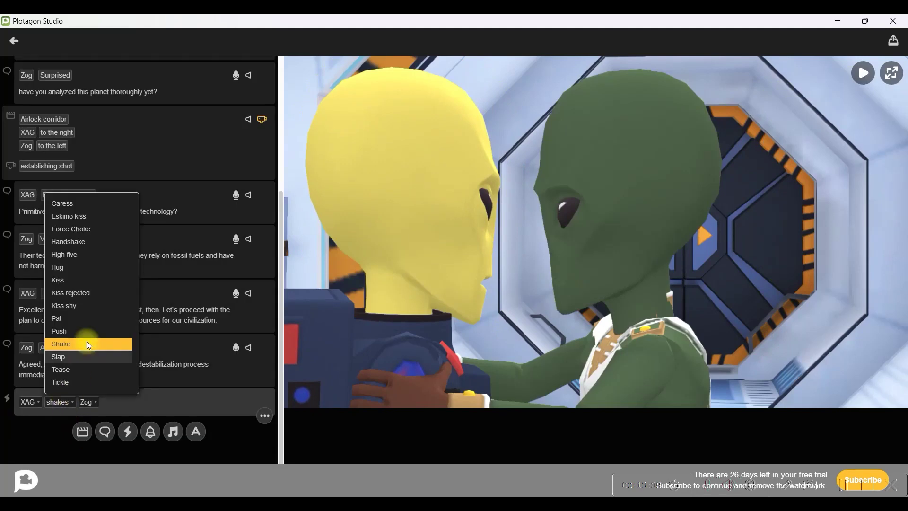
pyautogui.click(71, 226)
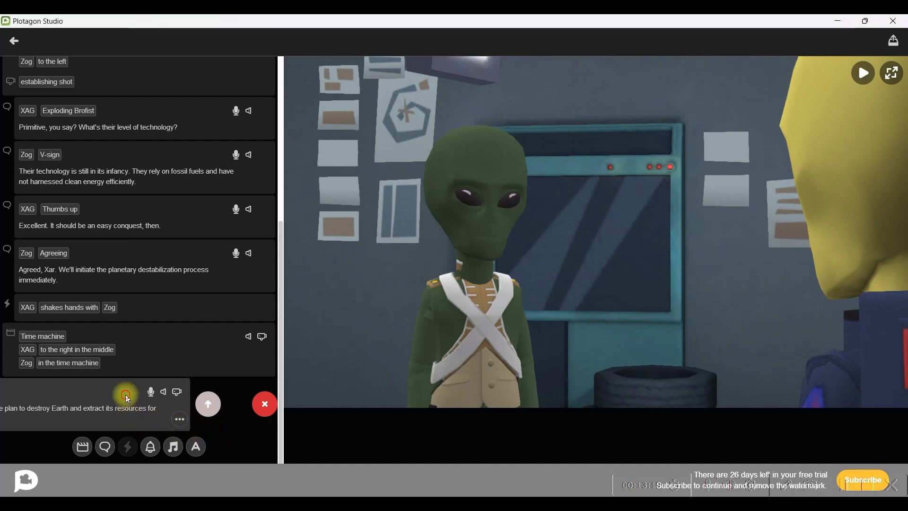
# Move XAG's 'Let's proceed with the plan' line above the Time machine scene.
pyautogui.click(265, 431)
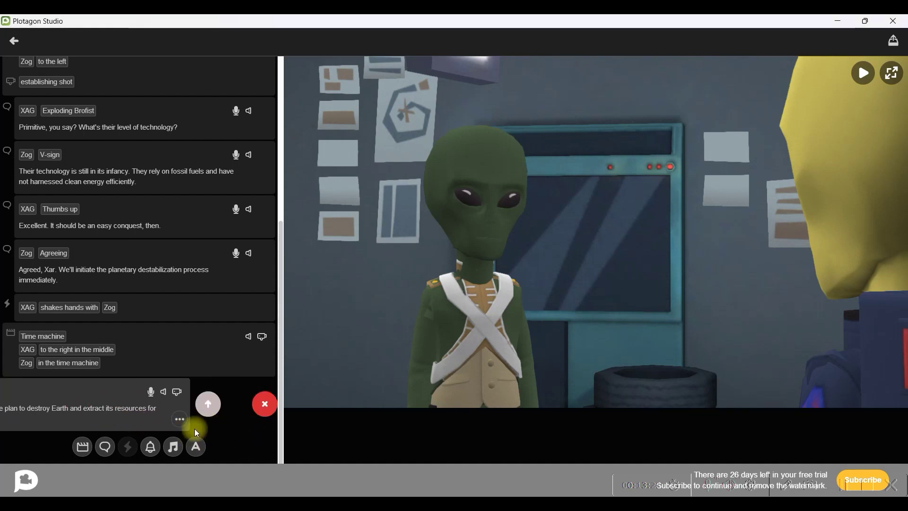
pyautogui.click(208, 406)
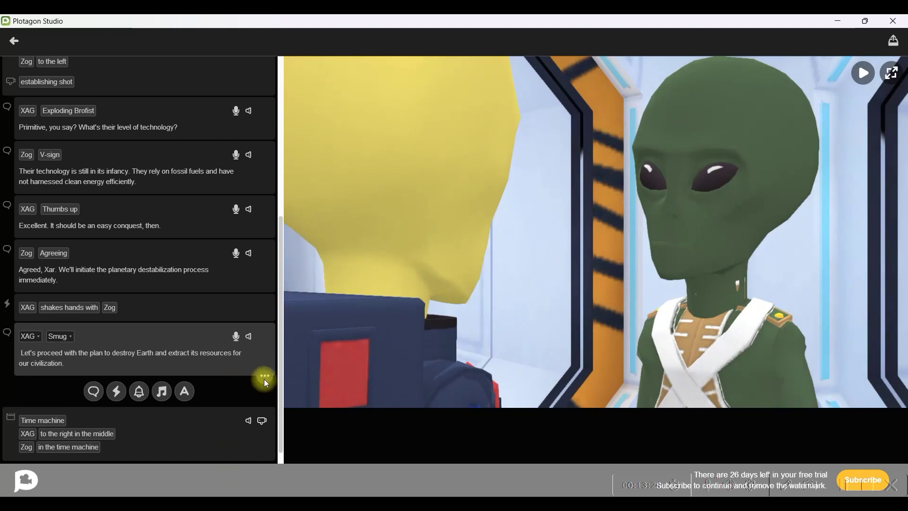
pyautogui.click(265, 379)
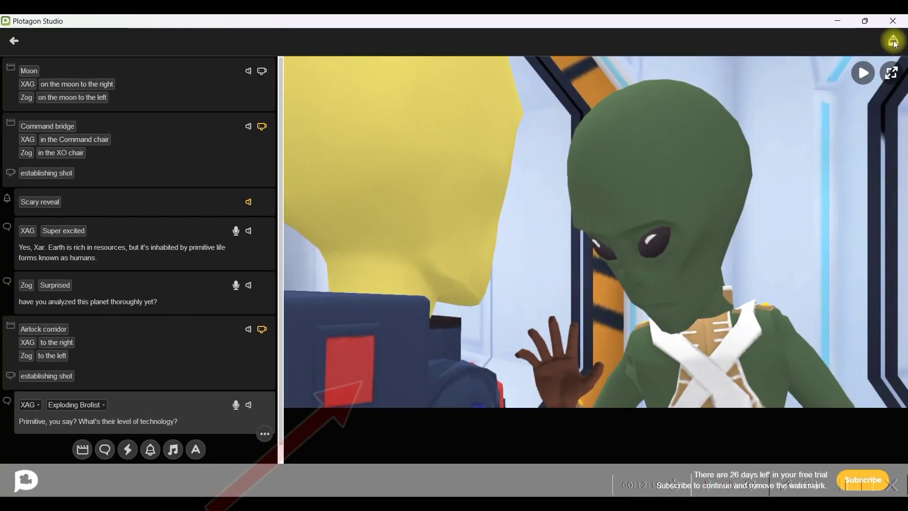
# Render the cartoon as a 4K video with subtitles embedded.
pyautogui.click(894, 42)
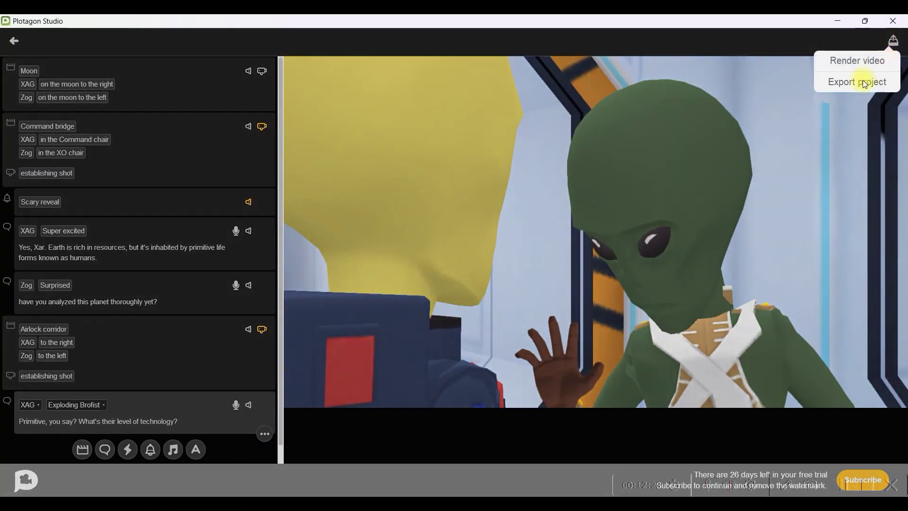
pyautogui.click(860, 60)
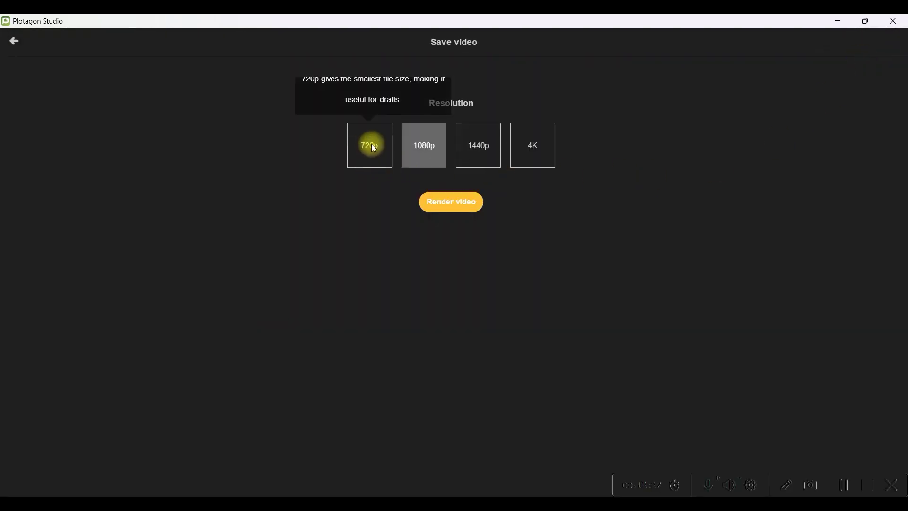
pyautogui.click(530, 149)
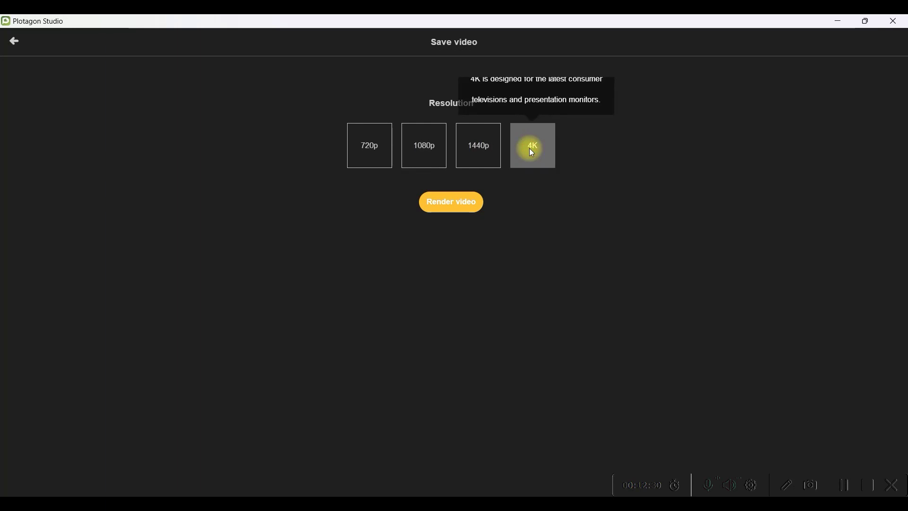
pyautogui.click(445, 207)
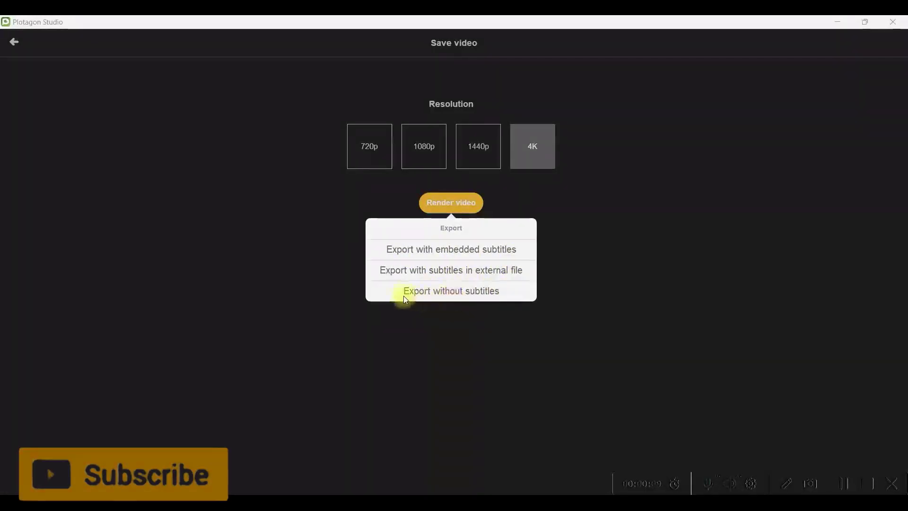
pyautogui.click(464, 248)
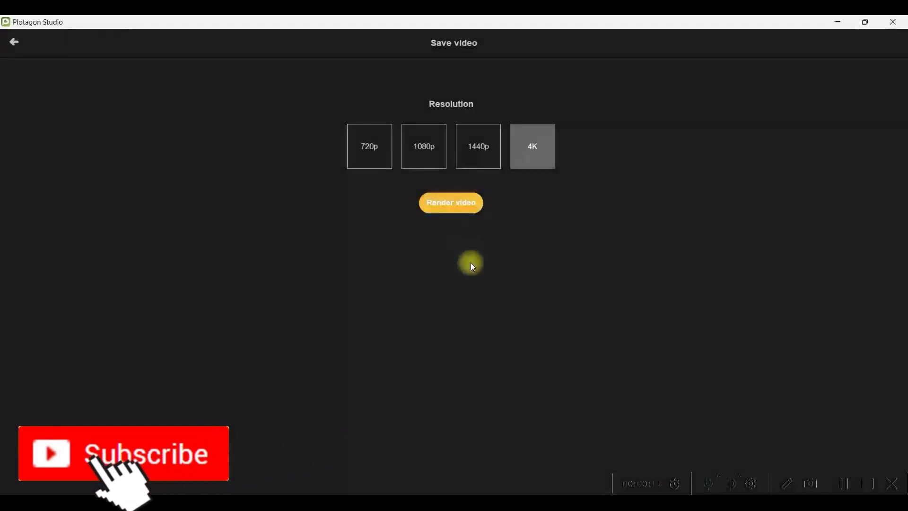
pyautogui.click(450, 202)
pyautogui.click(510, 291)
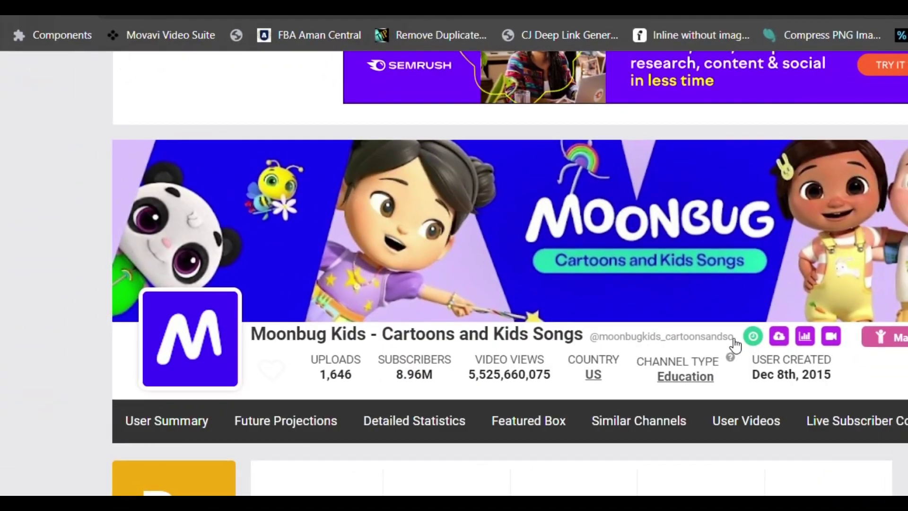
# Scroll the Moonbug Kids Social Blade page down to the estimated monthly and yearly earnings.
pyautogui.scroll(-5, 737, 342)
pyautogui.scroll(-5, 510, 273)
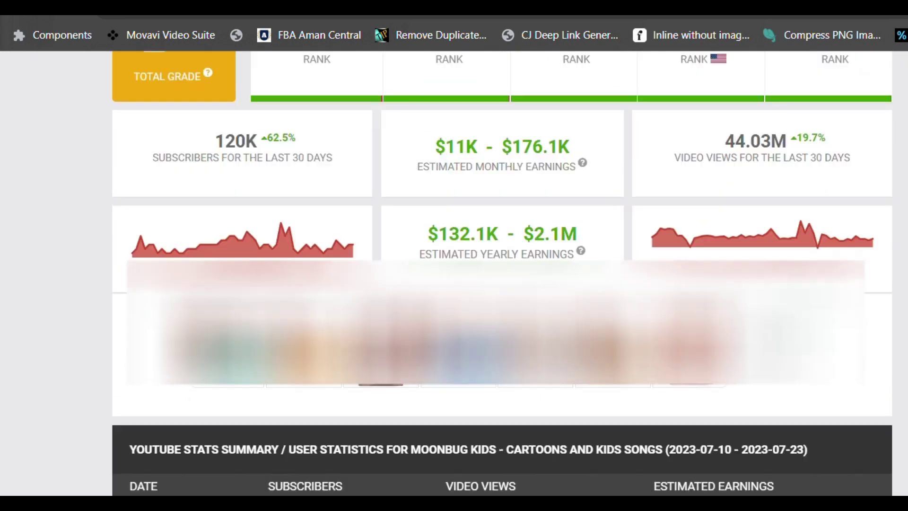